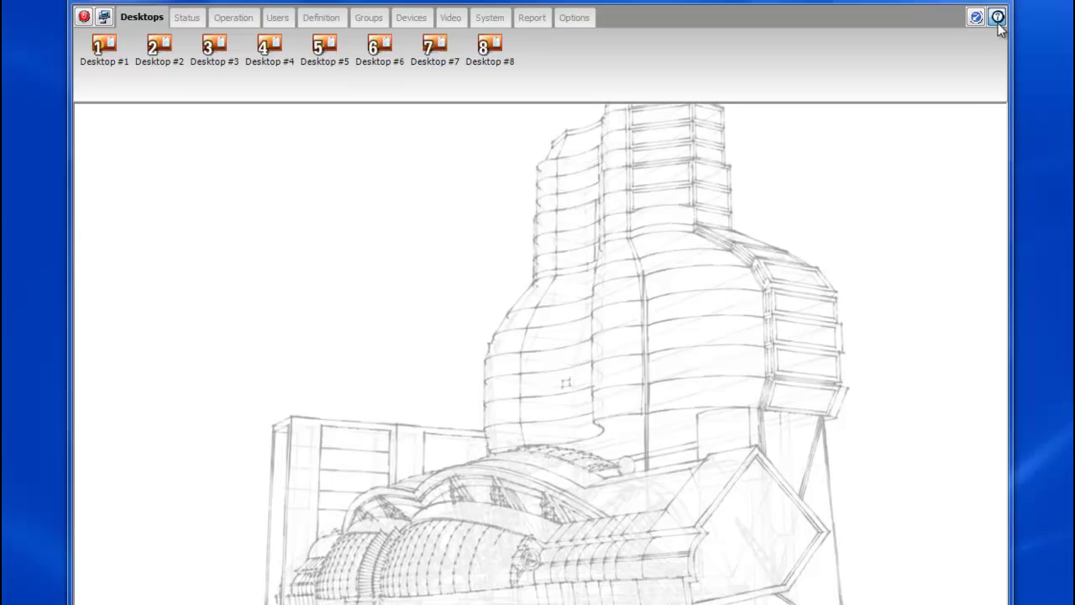
# Step: Check EntraPass's version and serial details, then dismiss them
pyautogui.click(998, 17)
pyautogui.click(1006, 59)
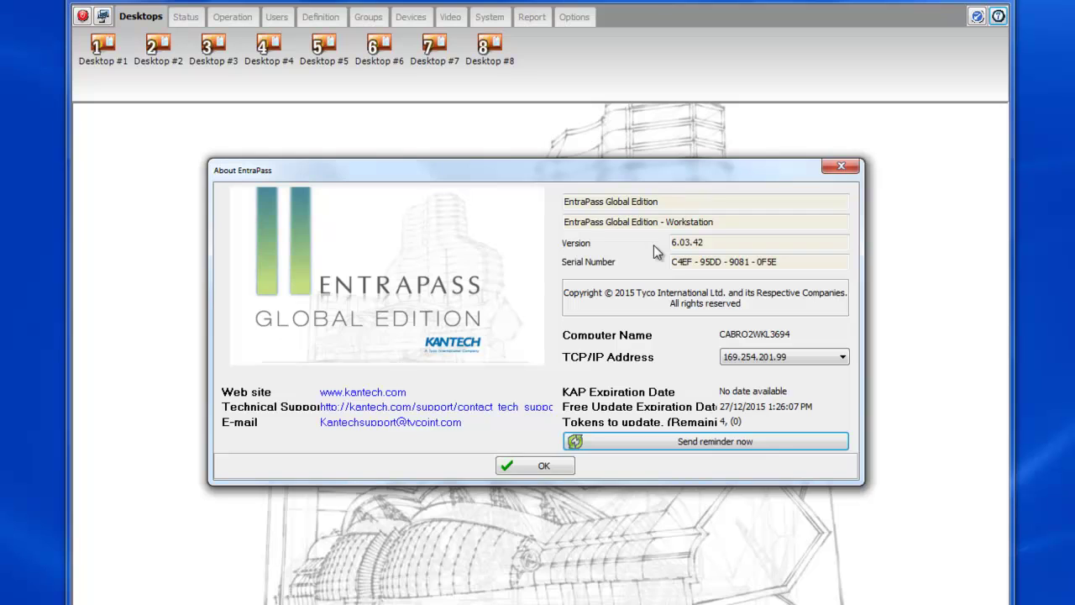
pyautogui.click(538, 467)
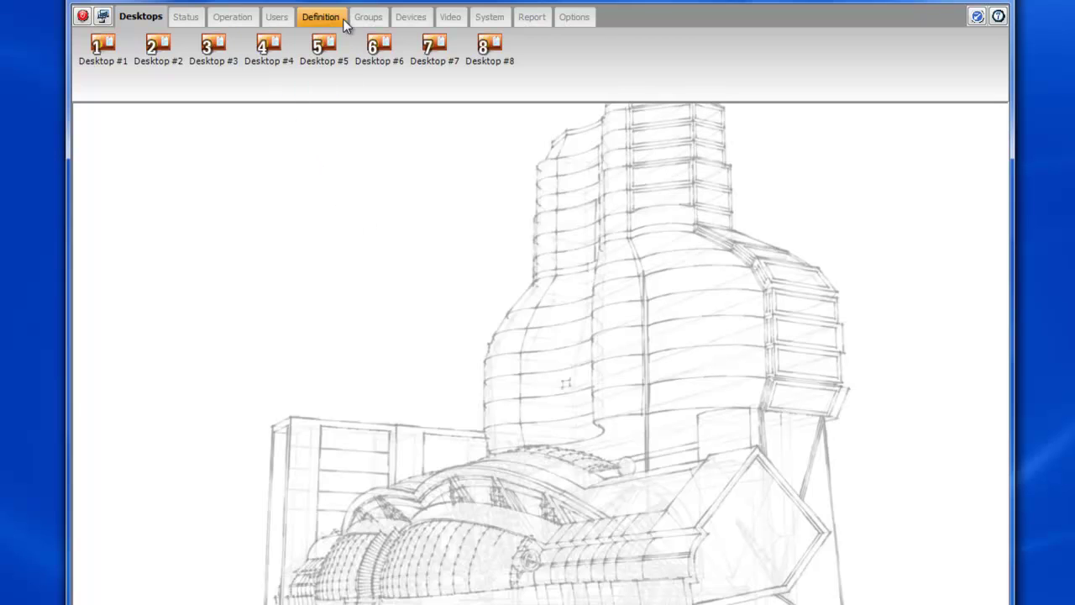
# Step: Review the KT-400 over IP connection's IP Configuration network settings
pyautogui.click(399, 20)
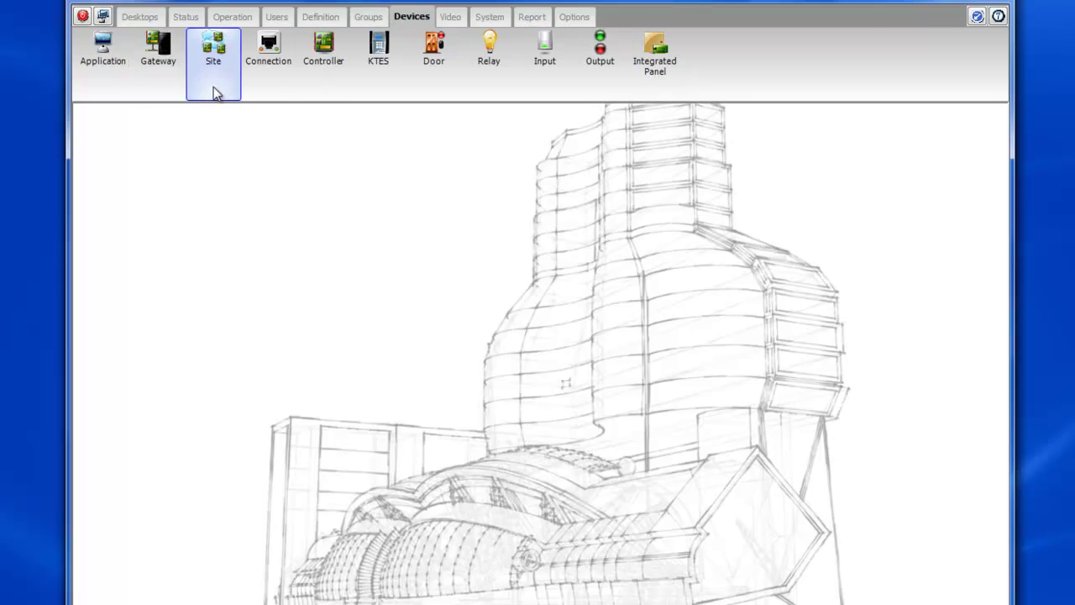
pyautogui.click(260, 84)
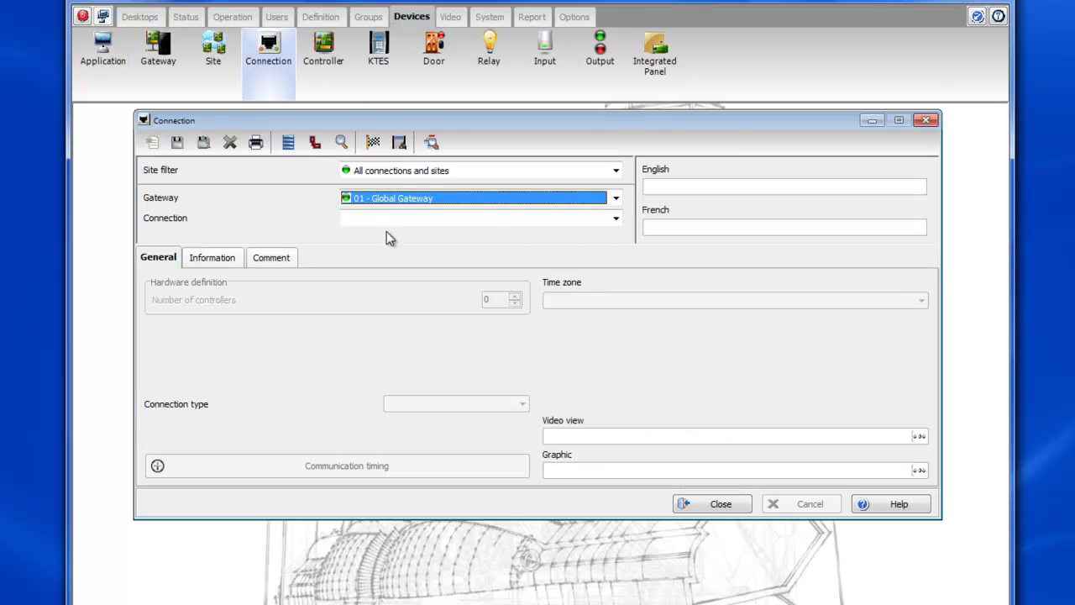
pyautogui.click(398, 221)
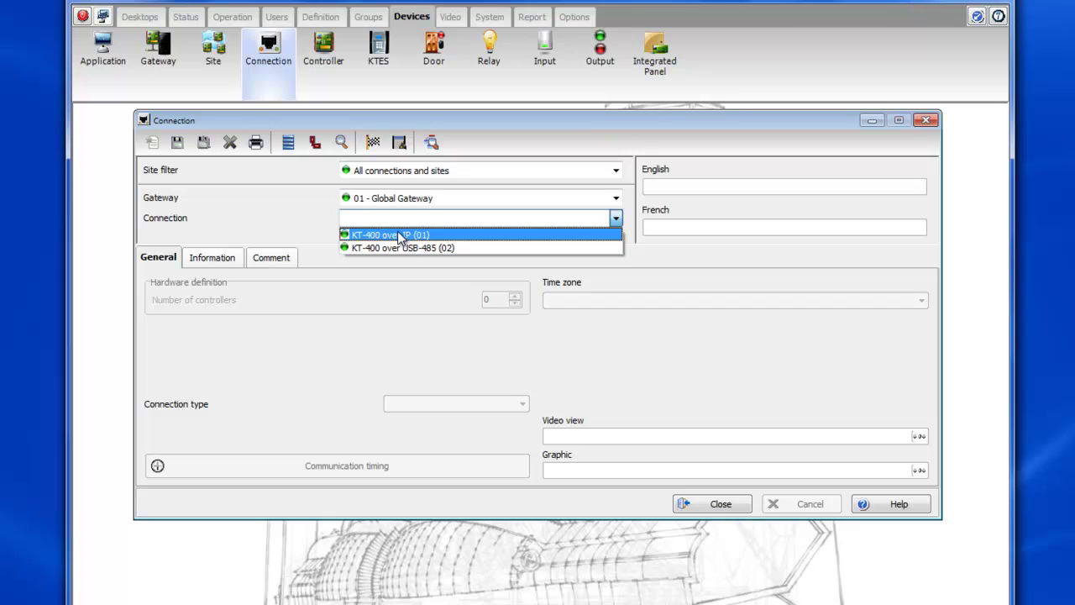
pyautogui.click(400, 235)
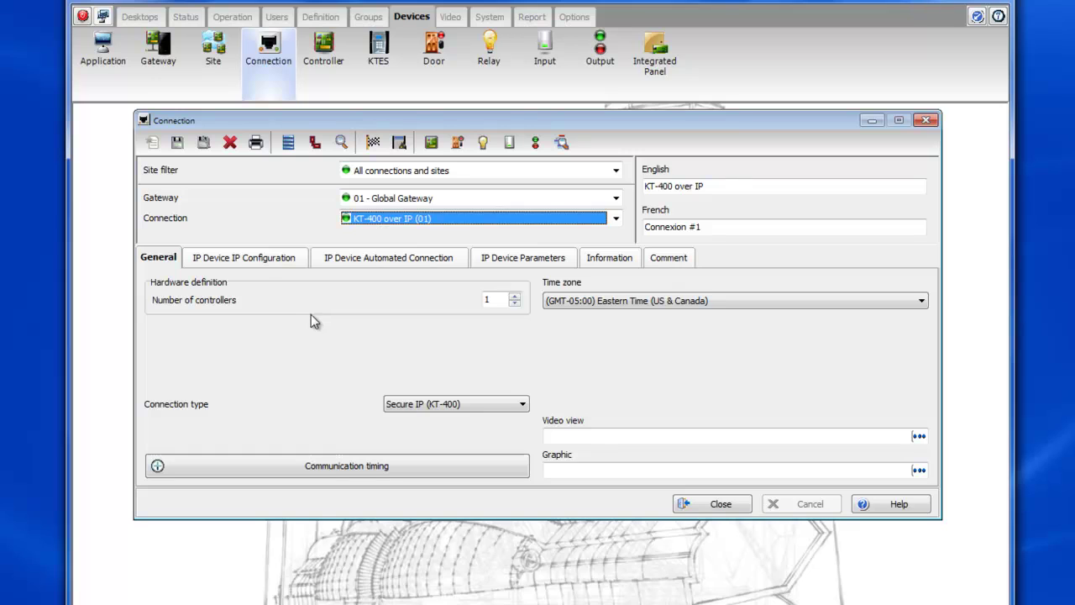
pyautogui.click(260, 259)
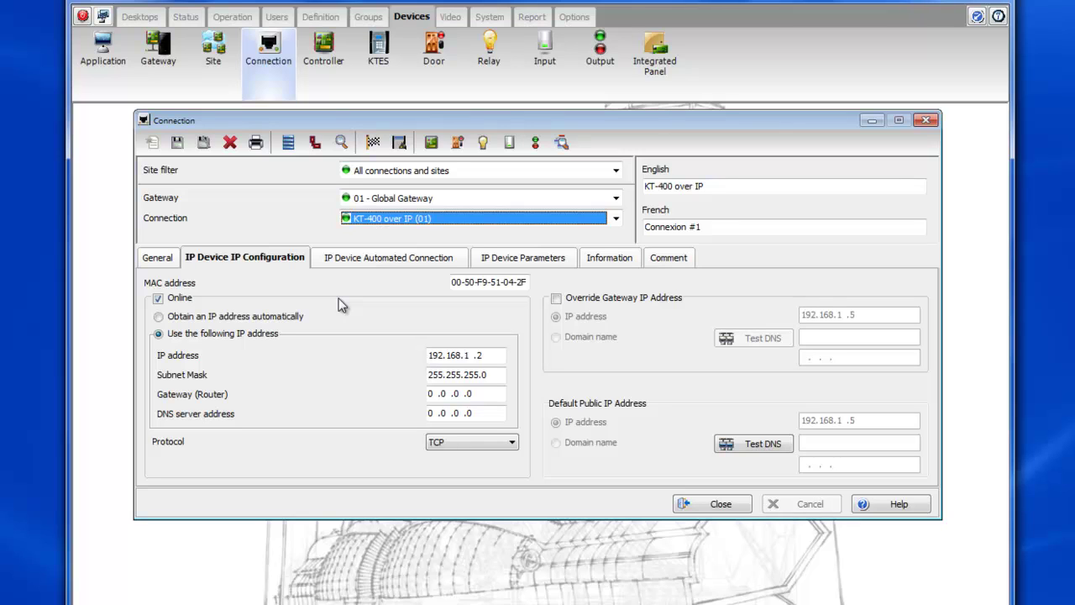
pyautogui.click(165, 260)
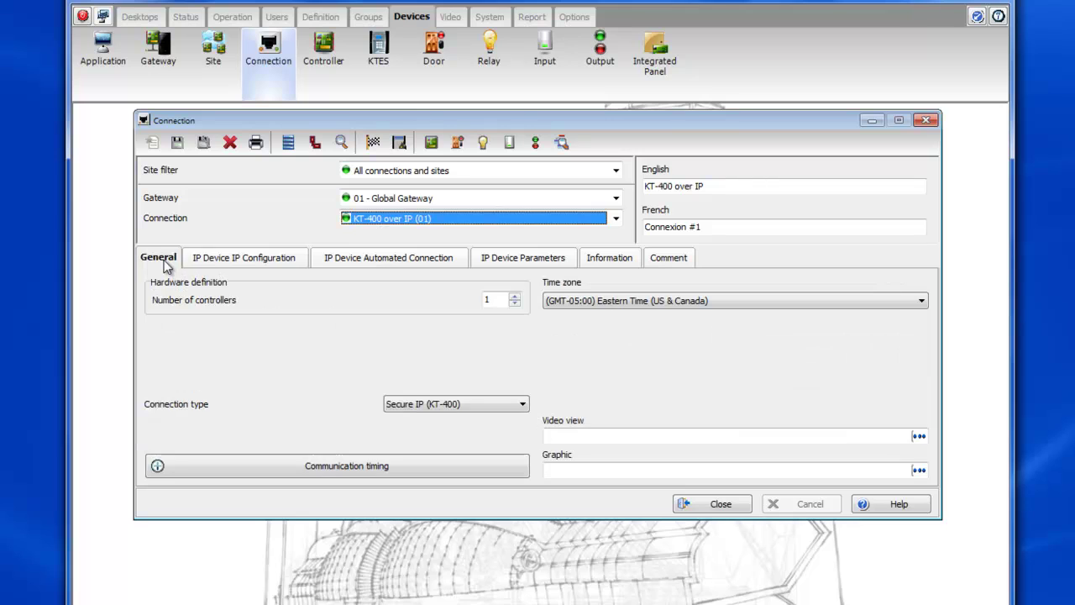
# Step: Review the KT-400 over USB-485 connection's COM port and baud rate settings
pyautogui.click(374, 225)
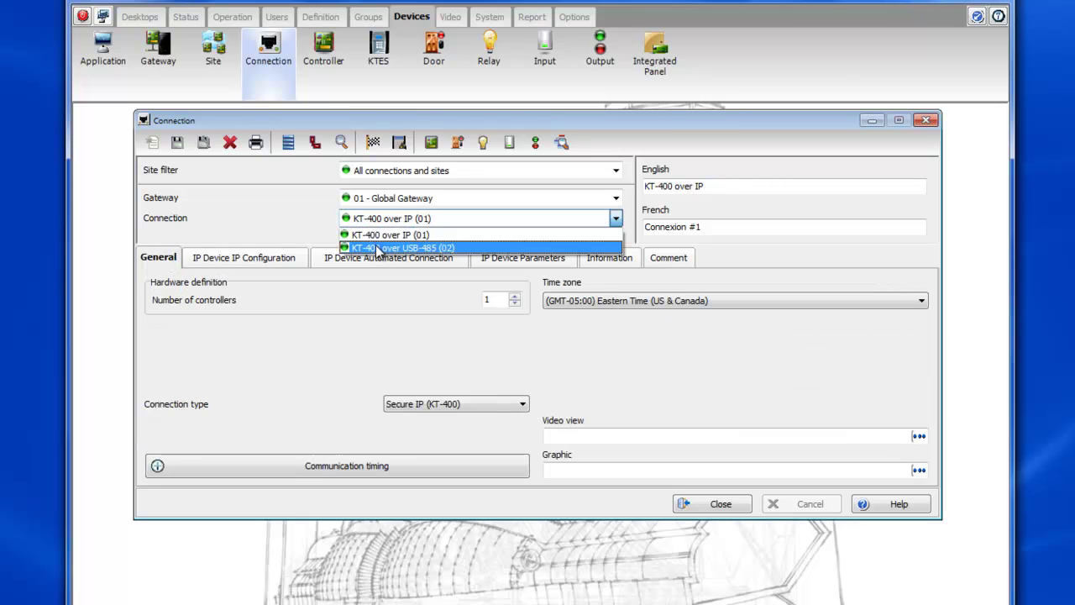
pyautogui.click(376, 245)
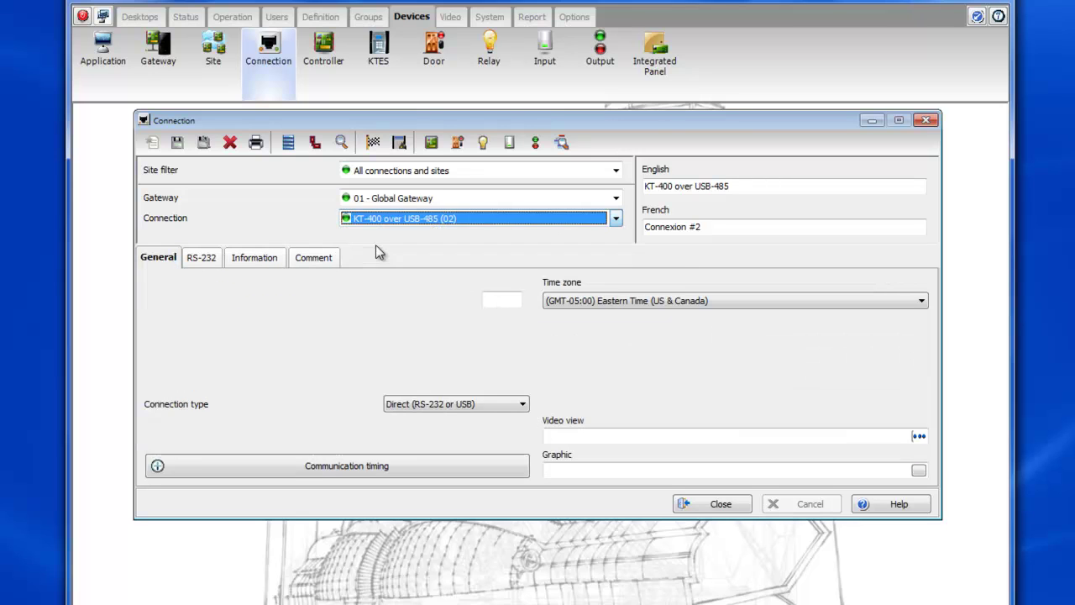
pyautogui.click(202, 260)
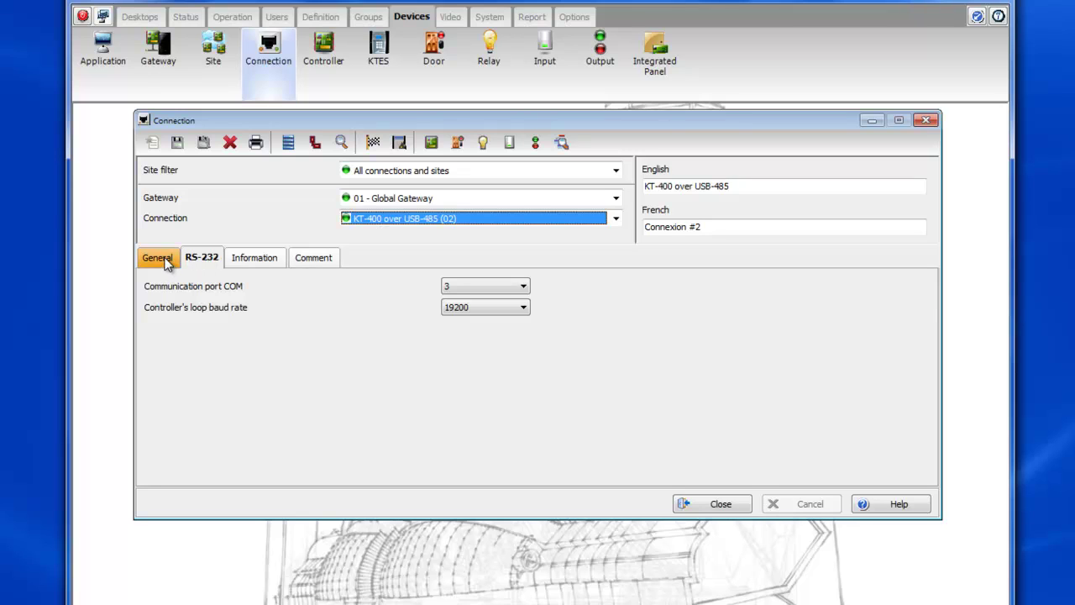
pyautogui.click(167, 260)
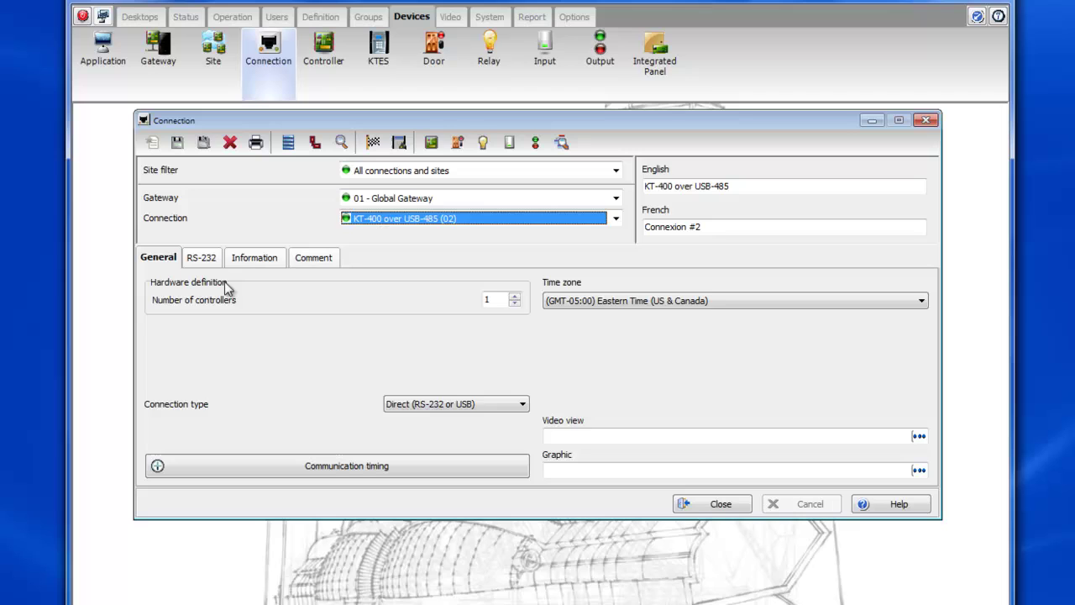
# Step: Close the Connection window and verify both KT-400 connections show communication OK in Site and Connection
pyautogui.click(712, 503)
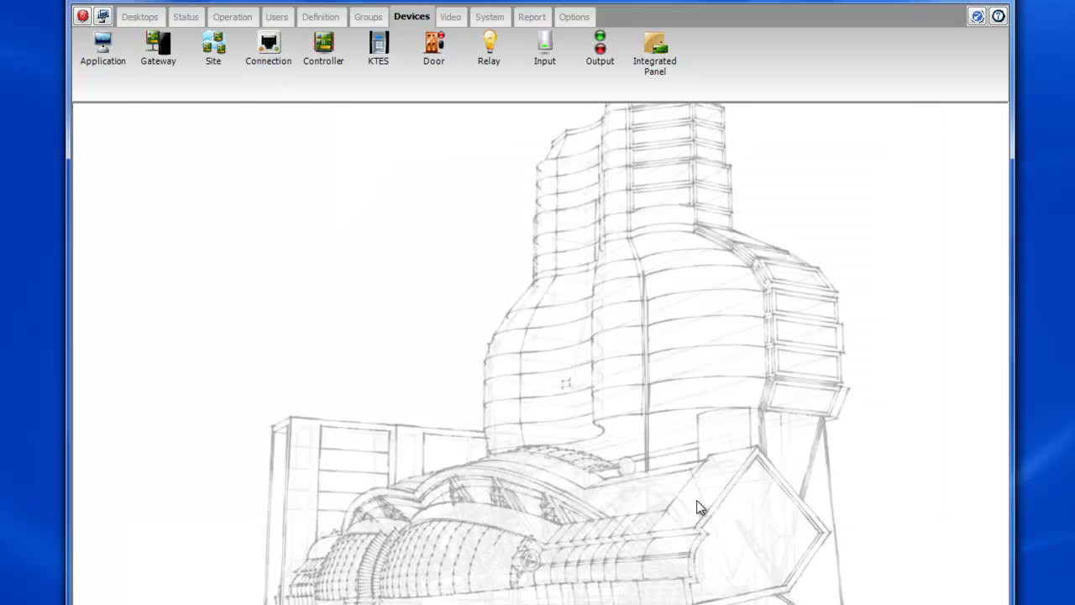
pyautogui.click(233, 18)
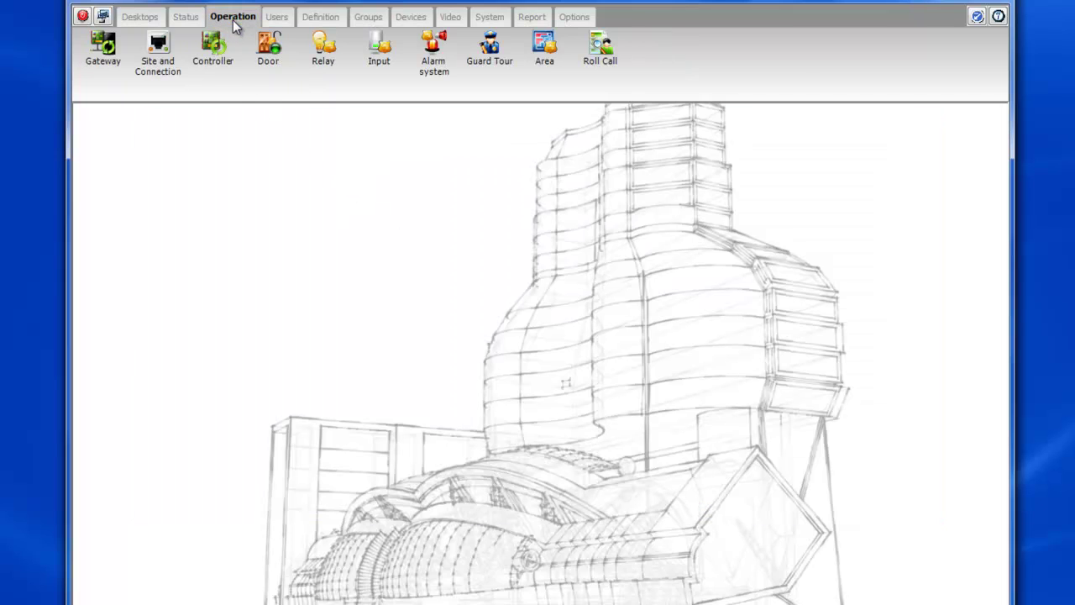
pyautogui.click(173, 63)
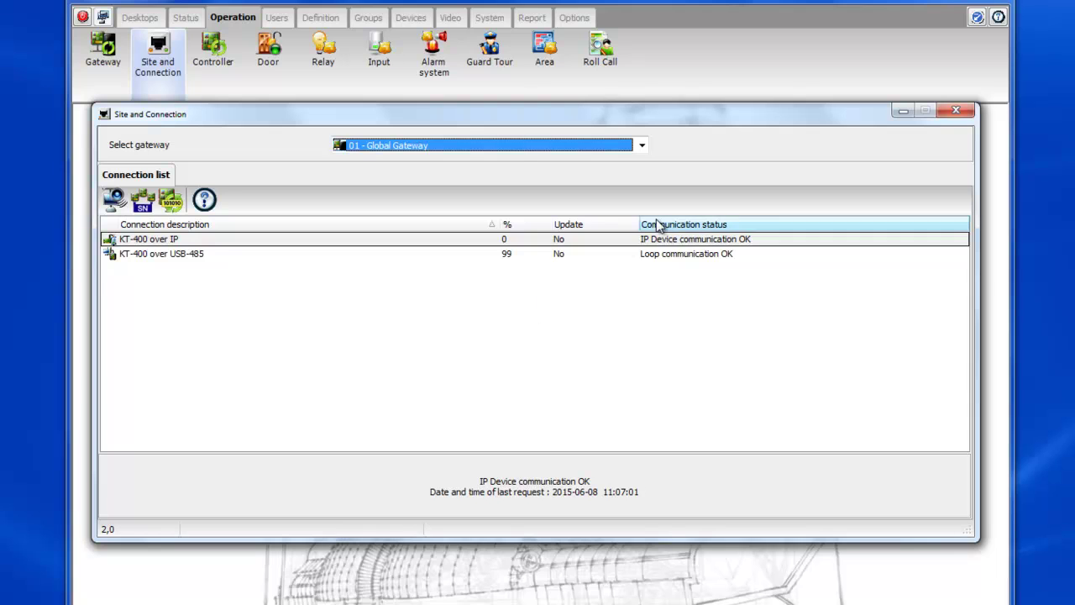
pyautogui.click(953, 112)
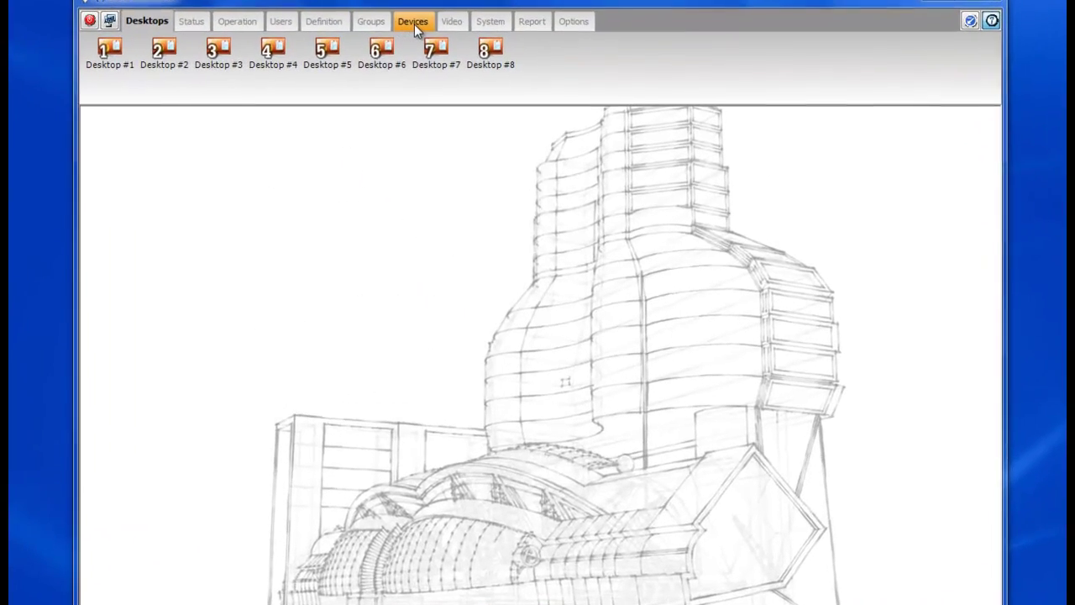
# Step: Check that 01 - Global Gateway's default public IP address is 192.168.1.5, then close the window
pyautogui.click(429, 50)
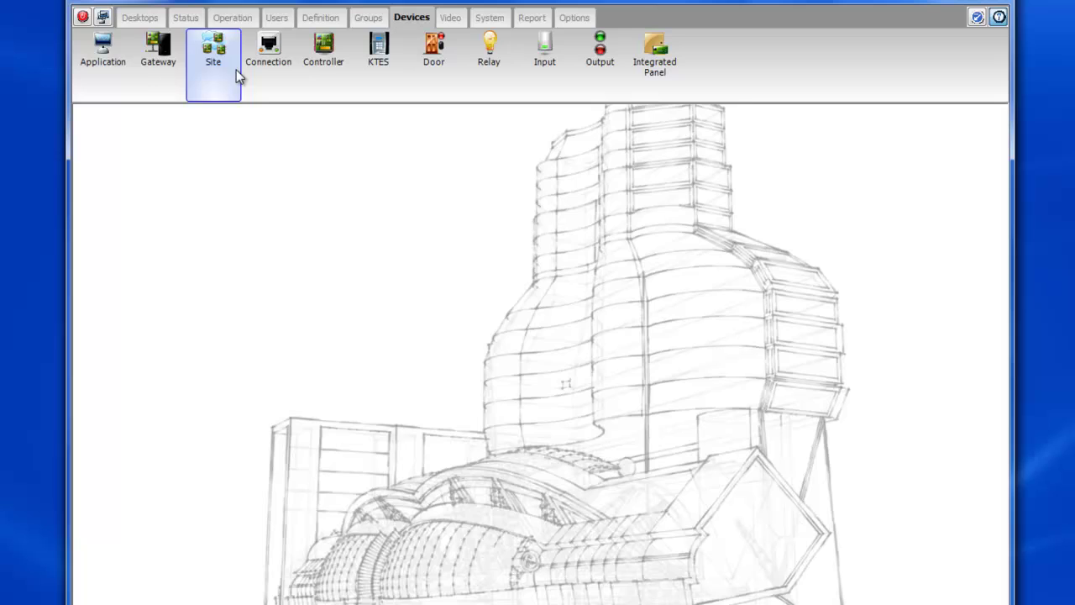
pyautogui.click(175, 70)
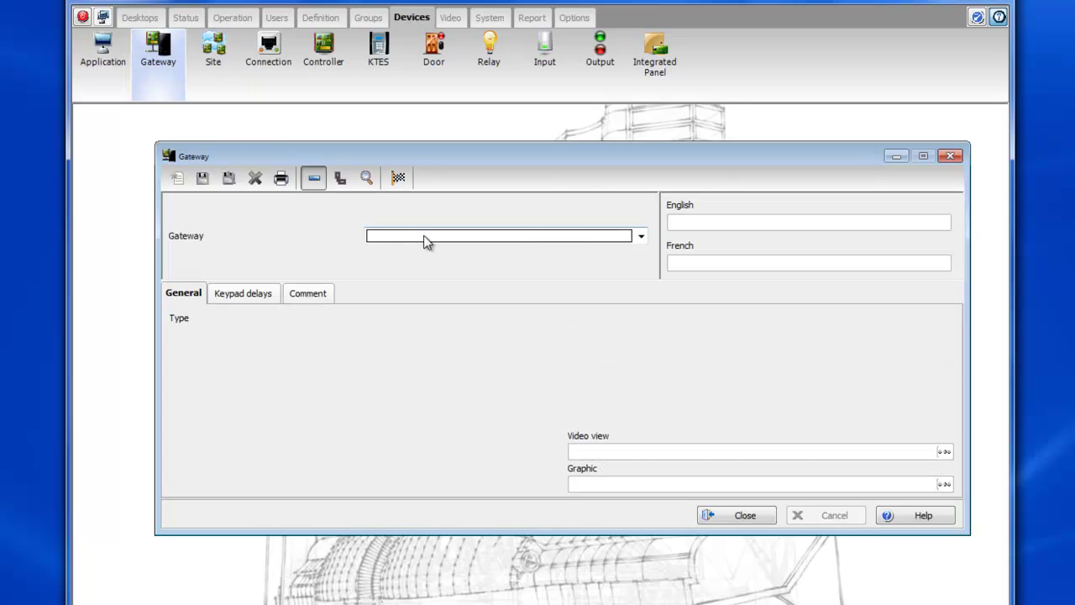
pyautogui.click(434, 239)
pyautogui.click(440, 257)
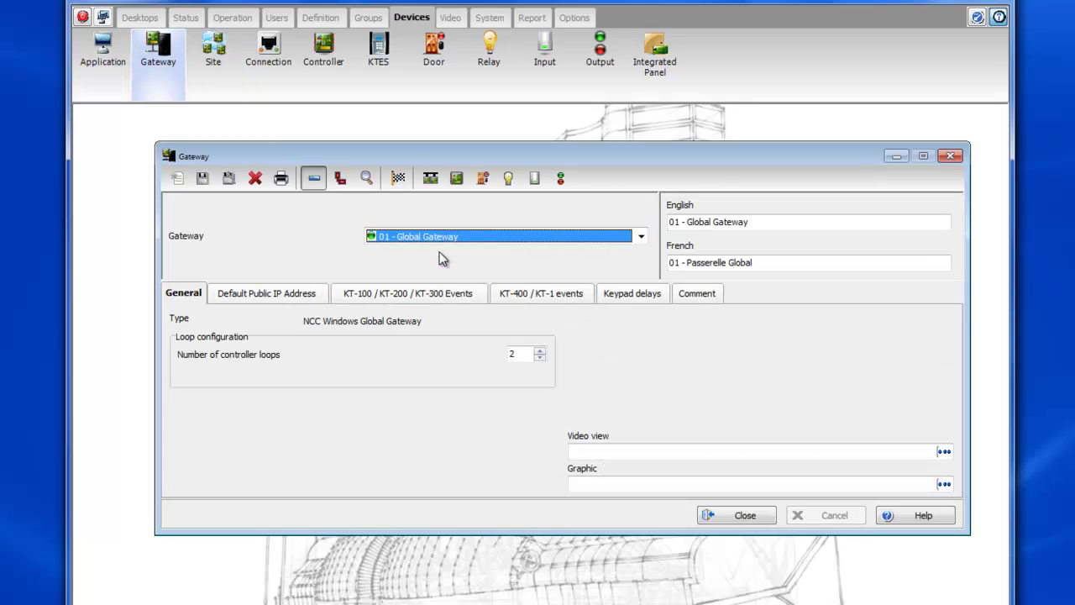
pyautogui.click(289, 301)
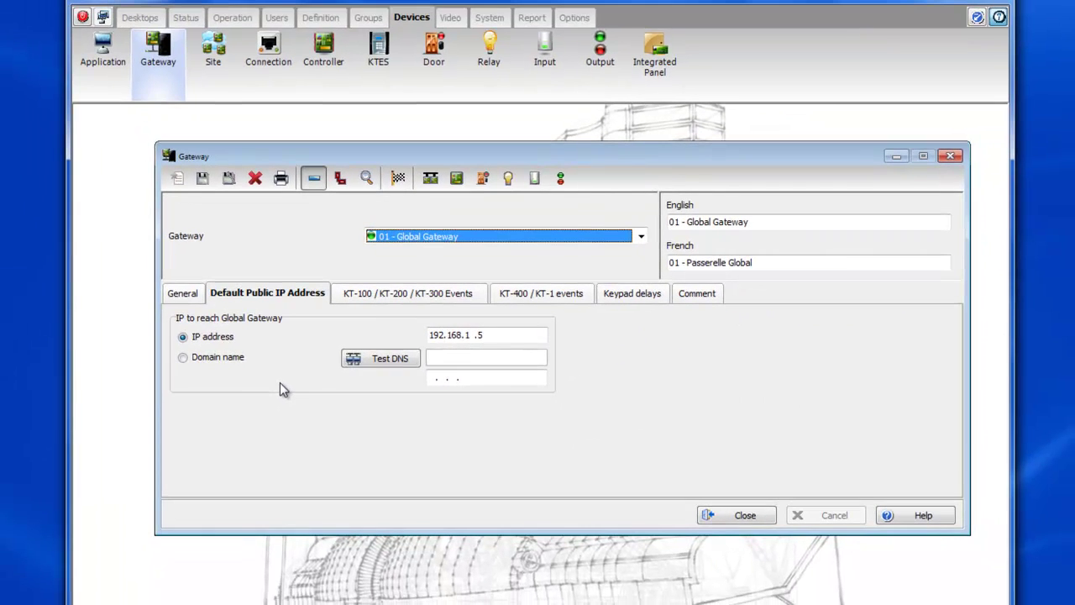
pyautogui.click(729, 516)
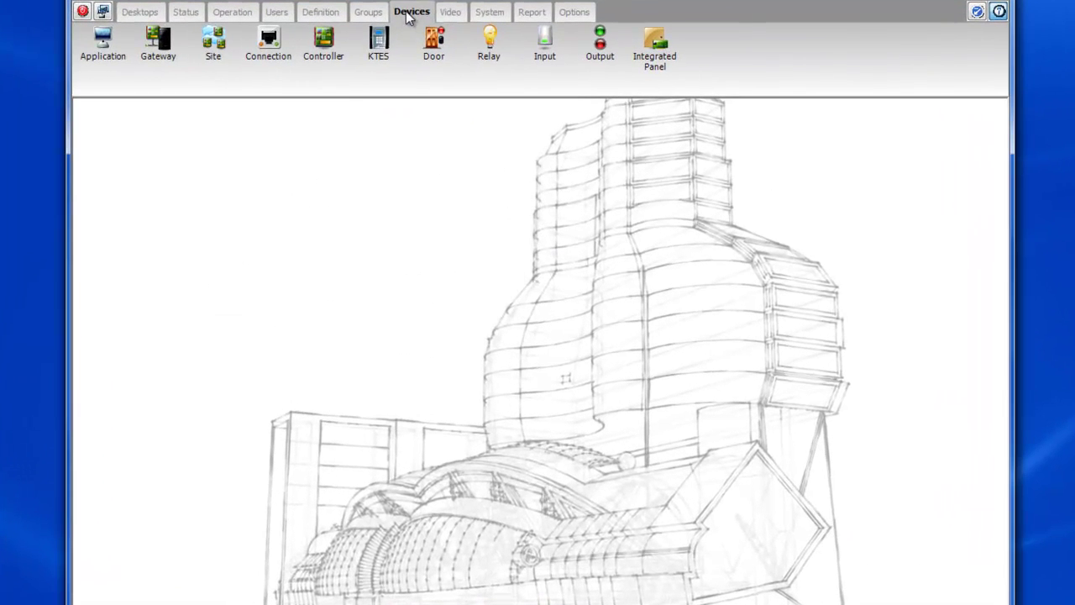
# Step: Replace the 01 - Global Gateway's default public IP 192.168.1.5 with 192.168.1.200 and save
pyautogui.click(170, 72)
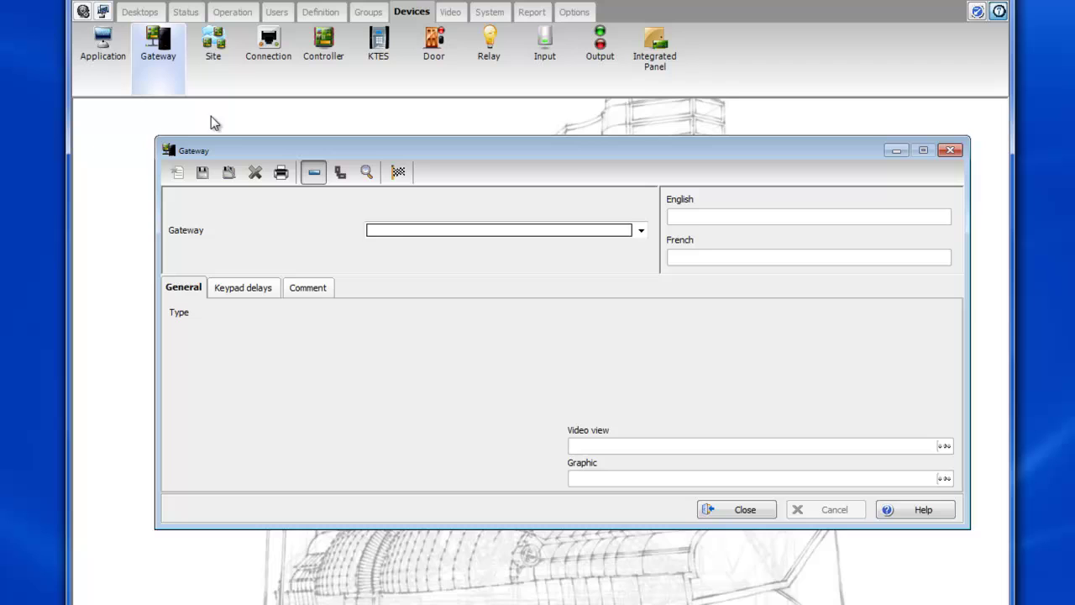
pyautogui.click(399, 230)
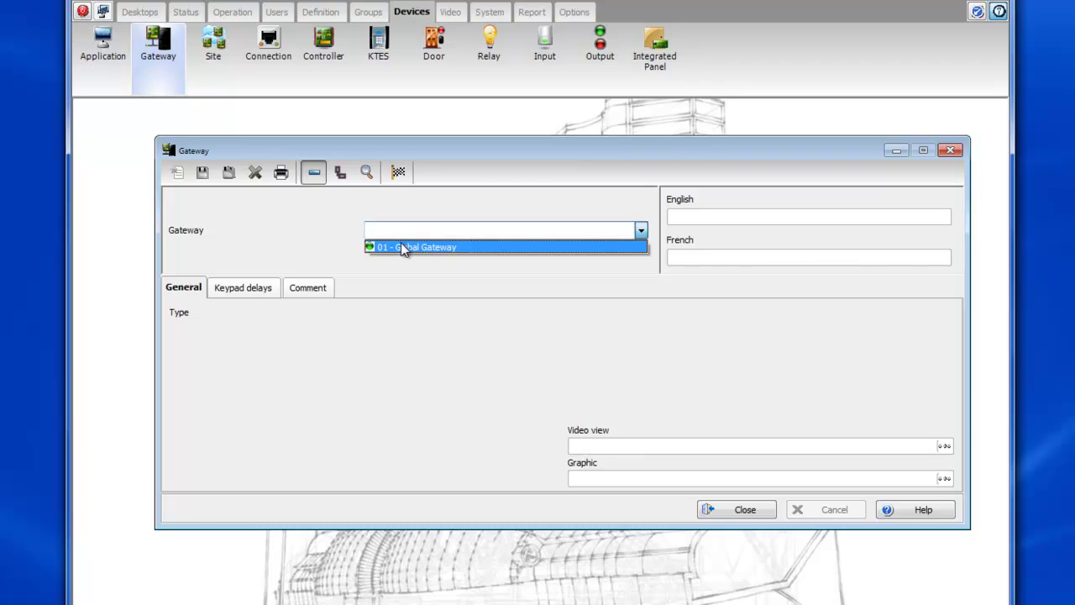
pyautogui.click(402, 246)
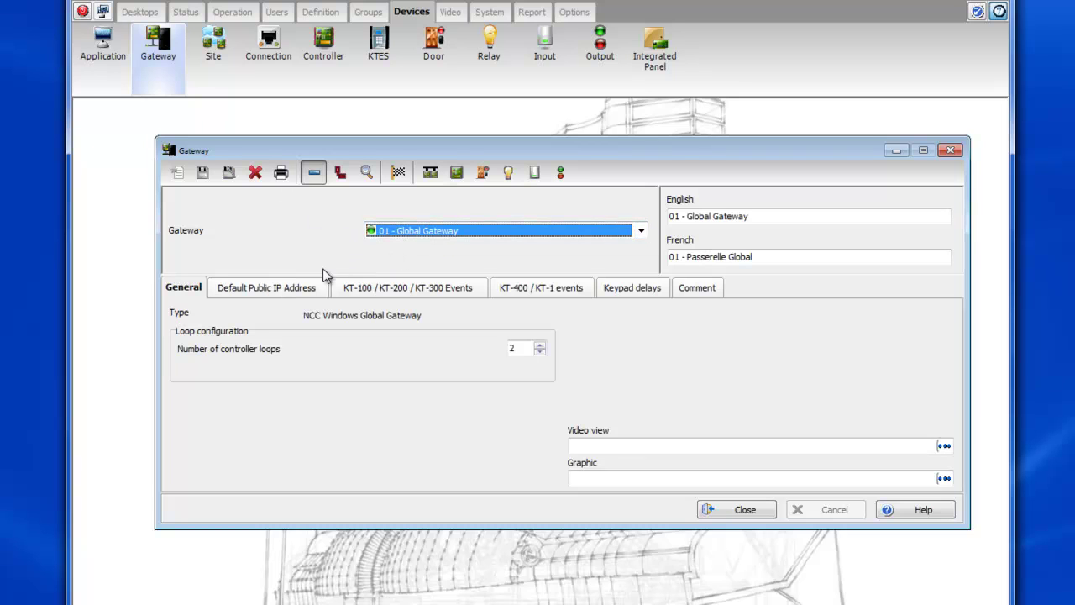
pyautogui.click(284, 285)
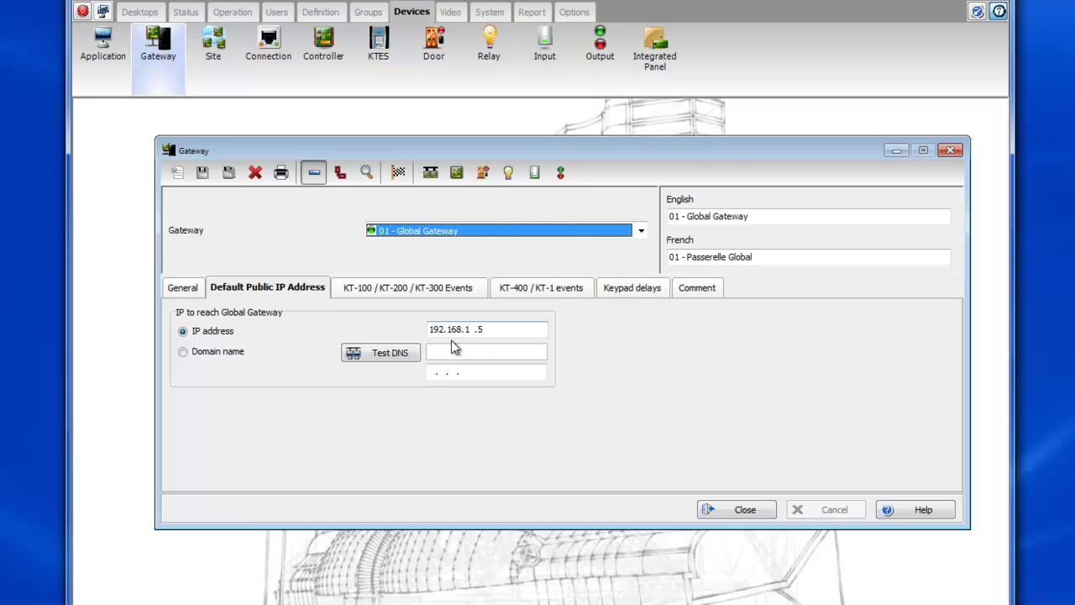
pyautogui.moveTo(487, 330); pyautogui.dragTo(423, 330)
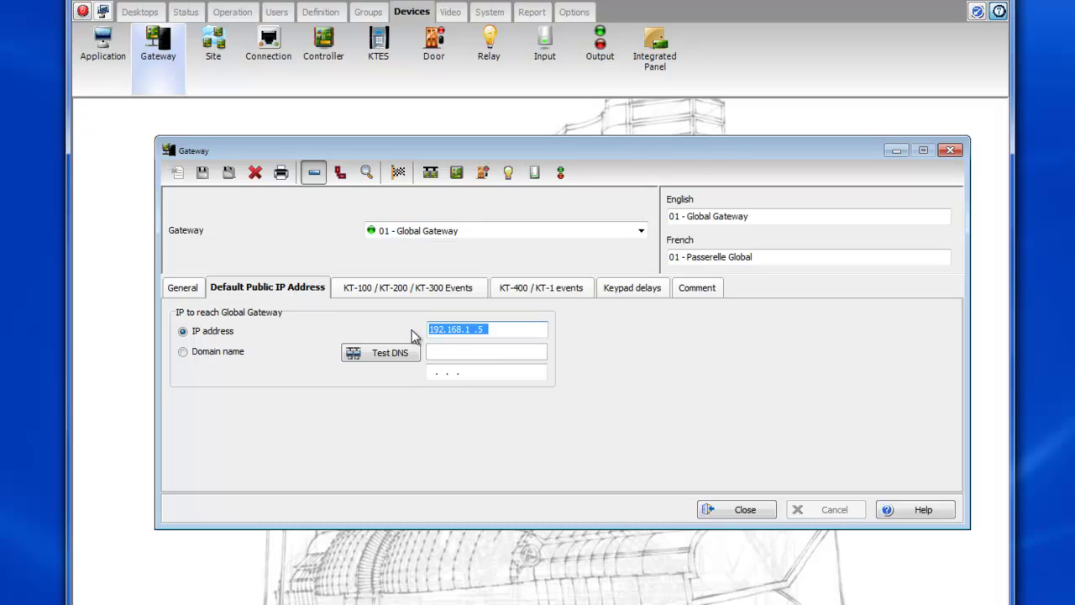
pyautogui.press('BackSpace')
pyautogui.write('192.')
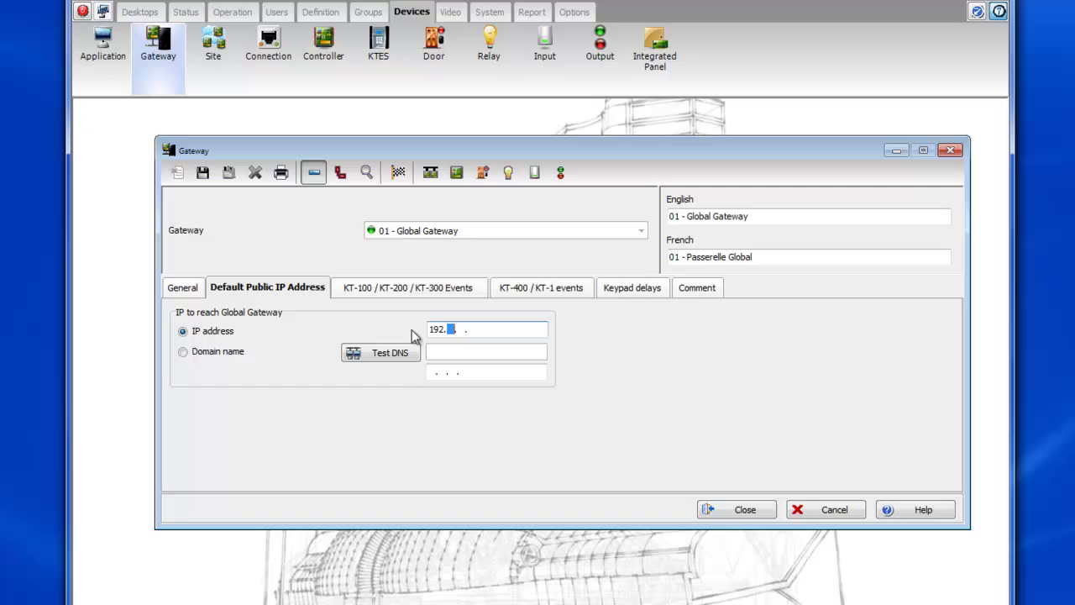
pyautogui.write('168.1 .200')
pyautogui.click(201, 173)
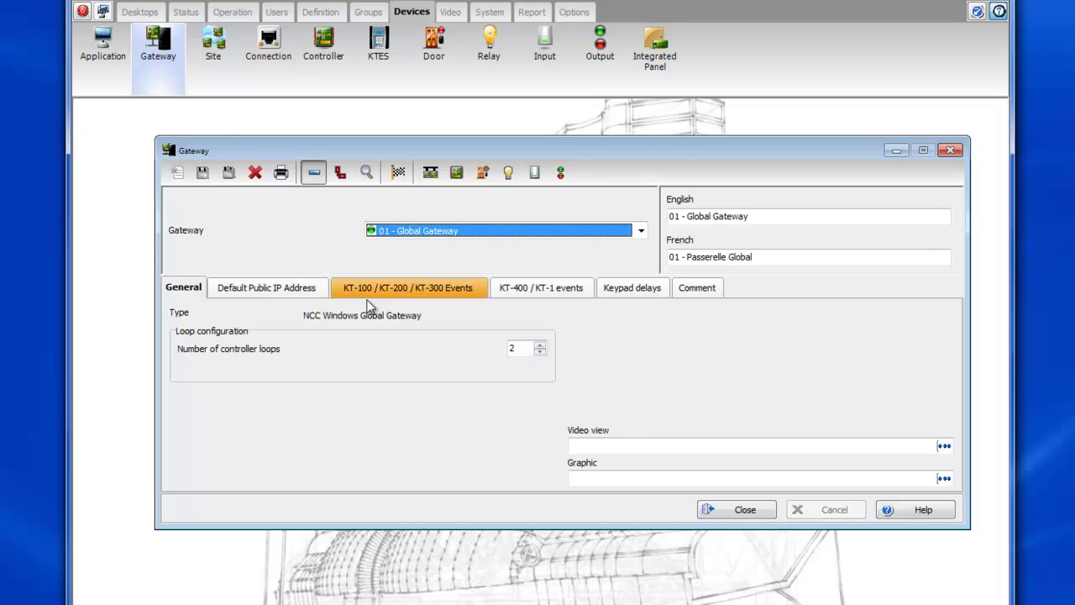
# Step: Close the gateway window and check Site and Connection, where KT-400 over IP now shows failed communication
pyautogui.click(720, 507)
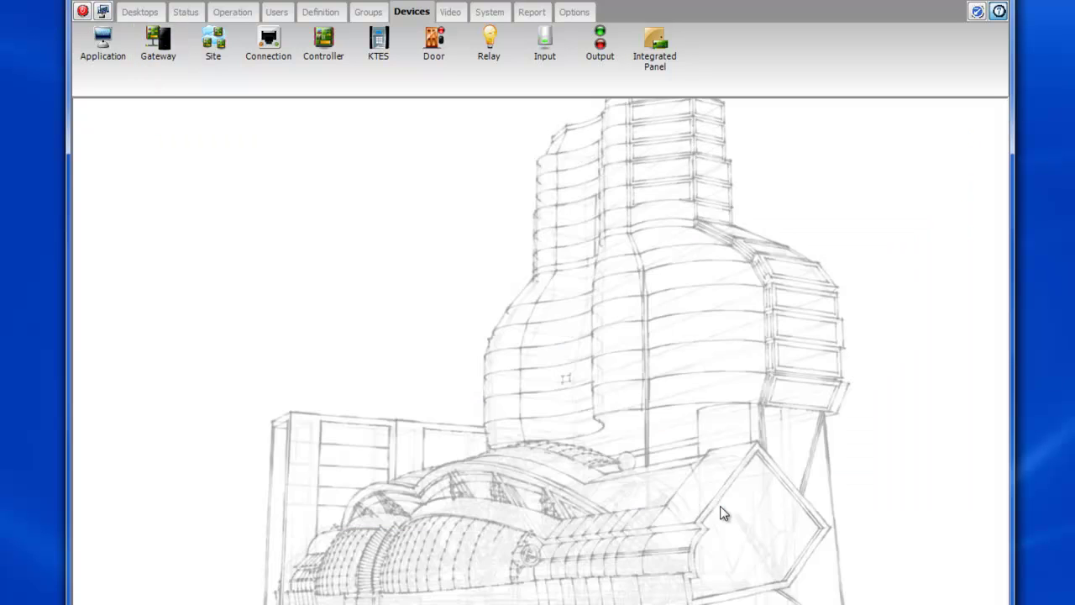
pyautogui.click(232, 13)
pyautogui.click(160, 63)
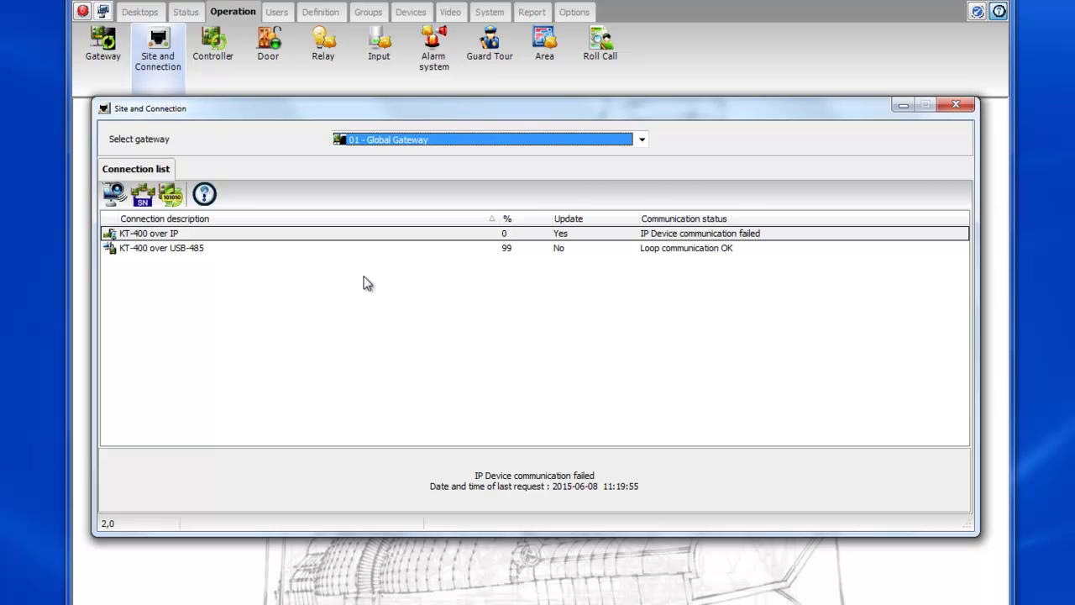
pyautogui.click(949, 105)
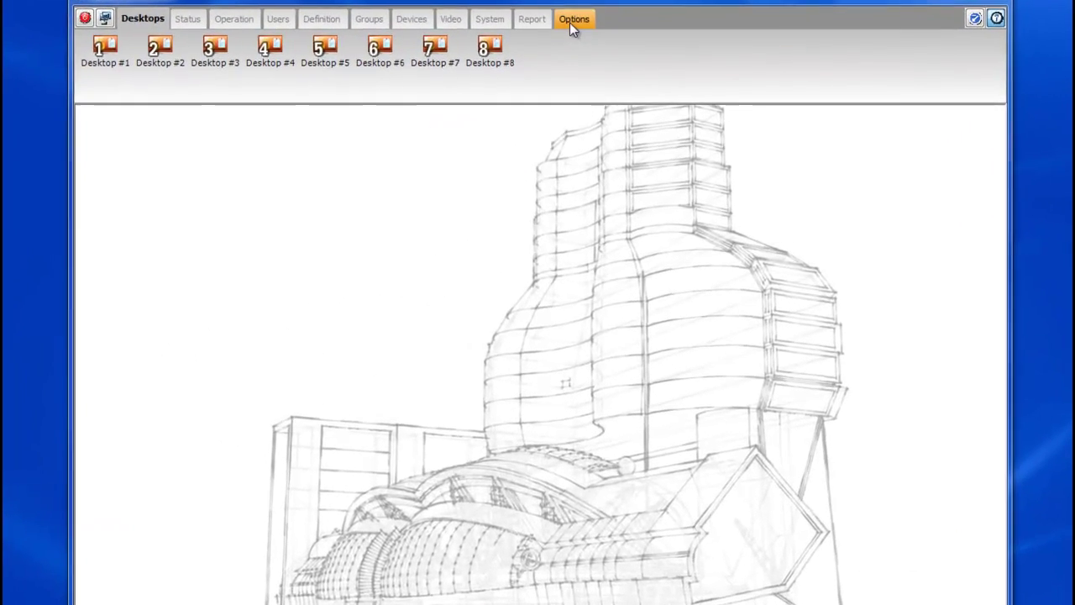
# Step: Run an immediate data backup to the Default folder as Separate files from the Backup scheduler
pyautogui.click(571, 20)
pyautogui.click(544, 60)
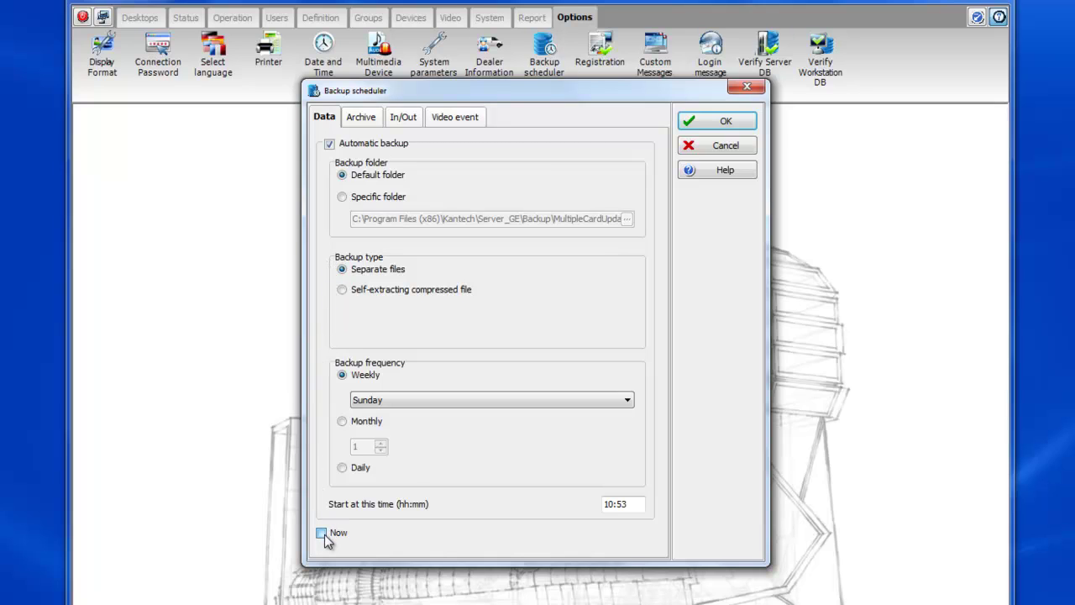
pyautogui.click(697, 124)
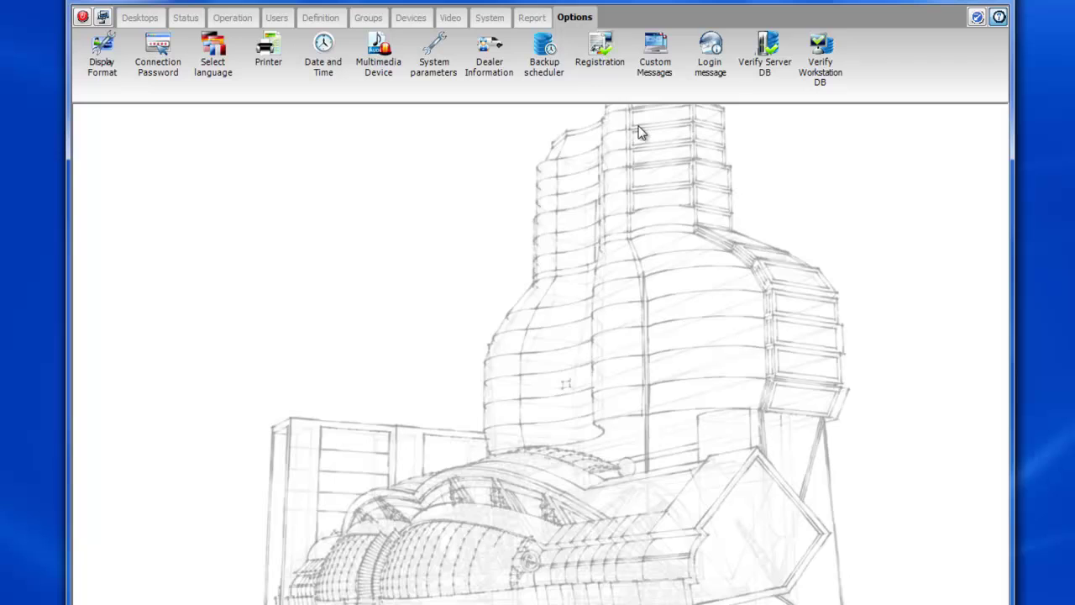
# Step: Run an immediate archive backup from the Backup scheduler's Archive tab with Now checked
pyautogui.click(545, 71)
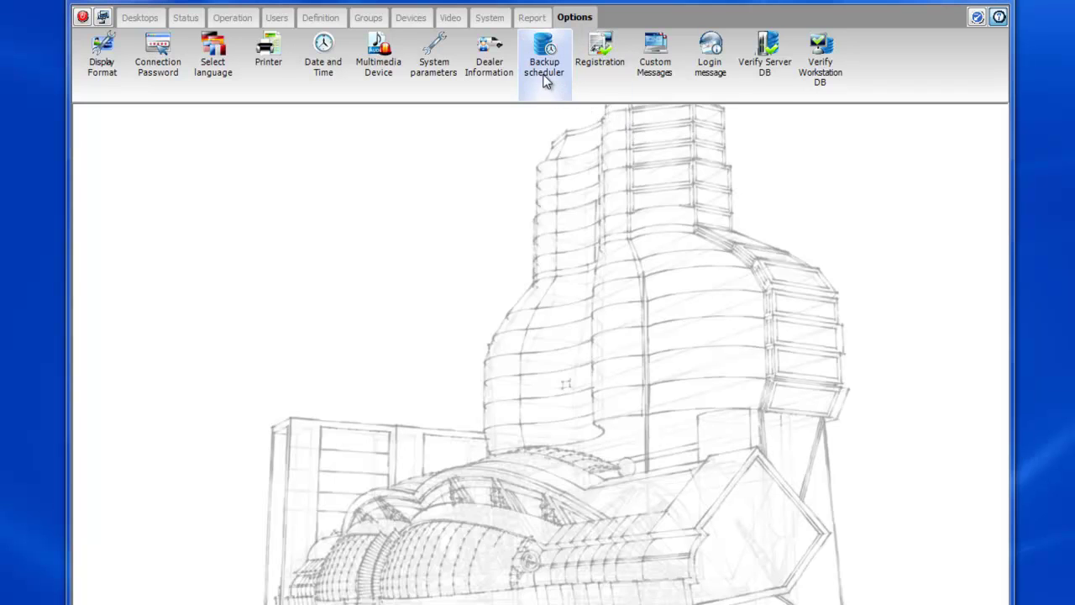
pyautogui.click(362, 119)
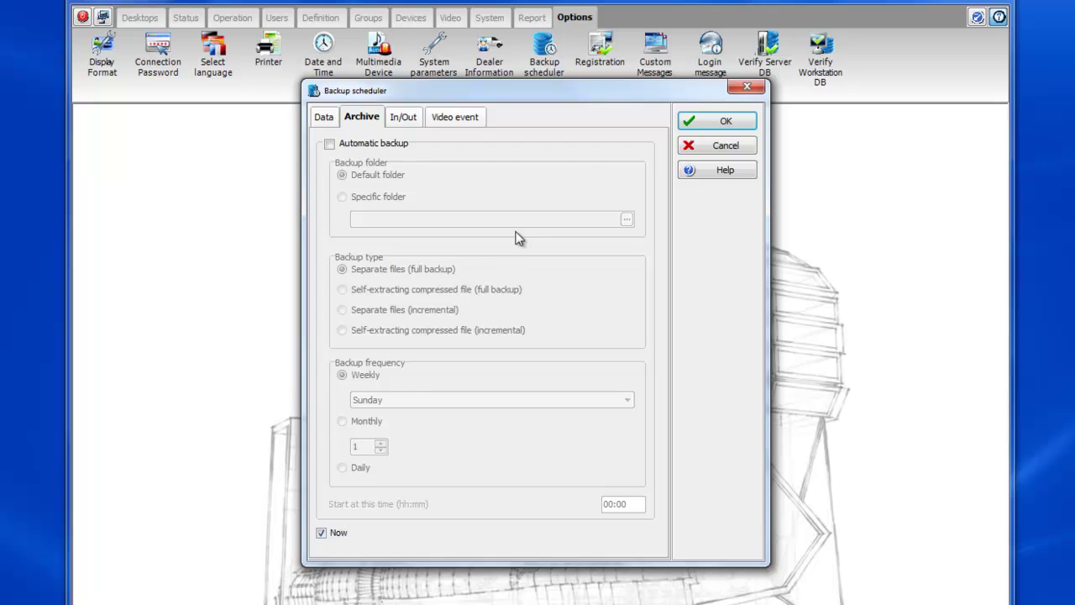
pyautogui.click(696, 128)
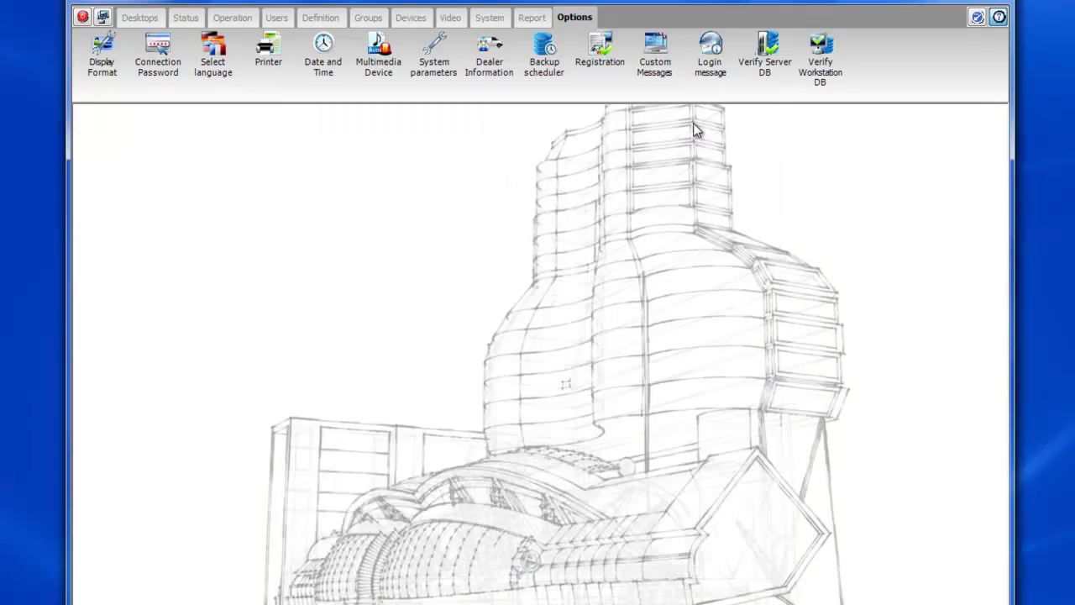
# Step: Open Desktop #1 to view the message log showing the archive backup completion
pyautogui.click(151, 22)
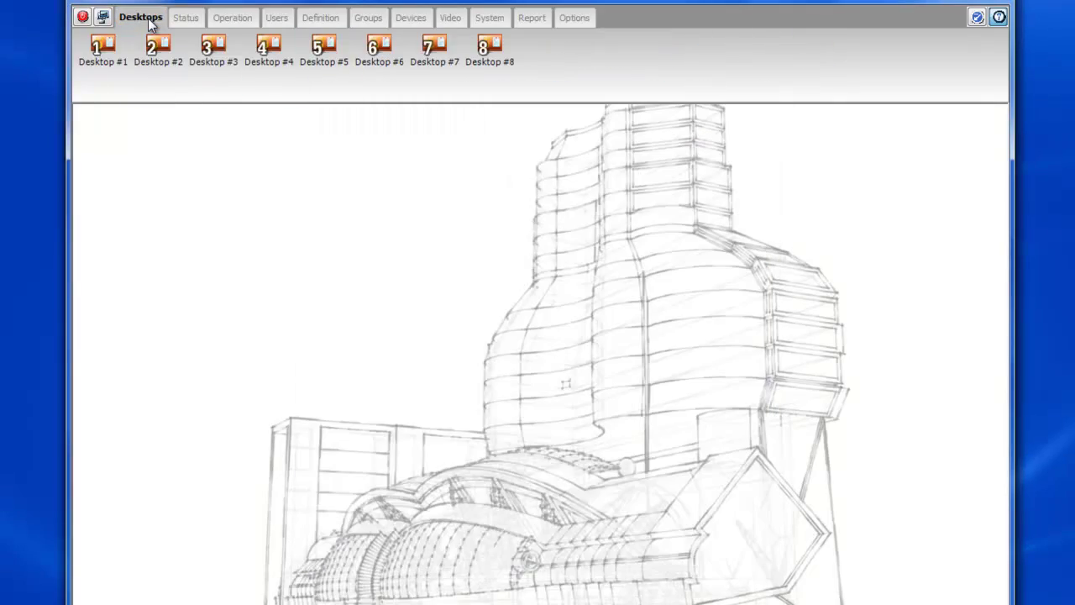
pyautogui.click(102, 49)
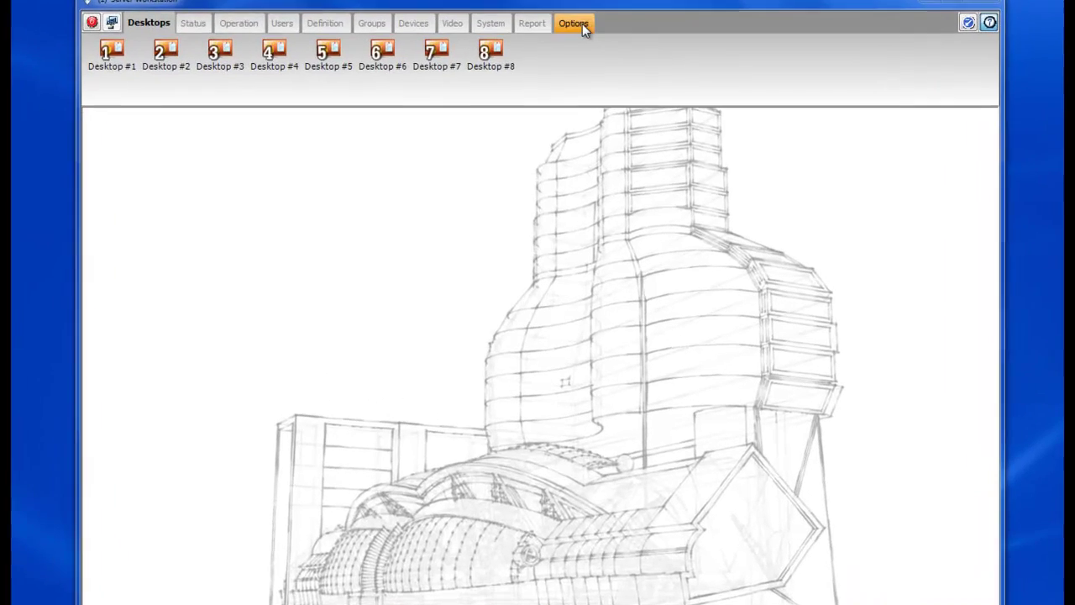
# Step: Open the Registration window to review the installed components and workstations
pyautogui.click(573, 52)
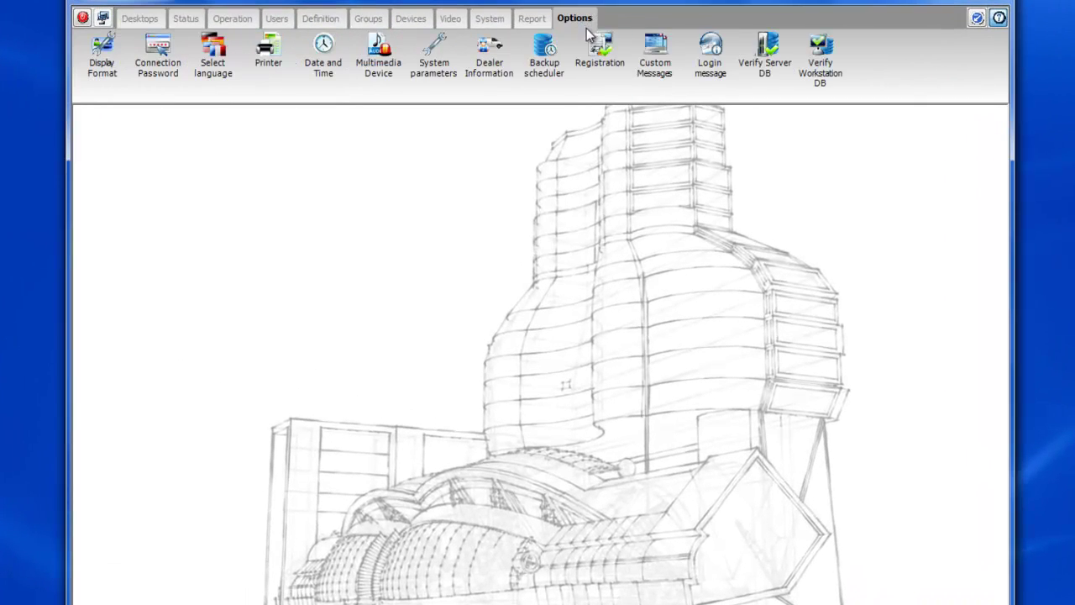
pyautogui.click(606, 69)
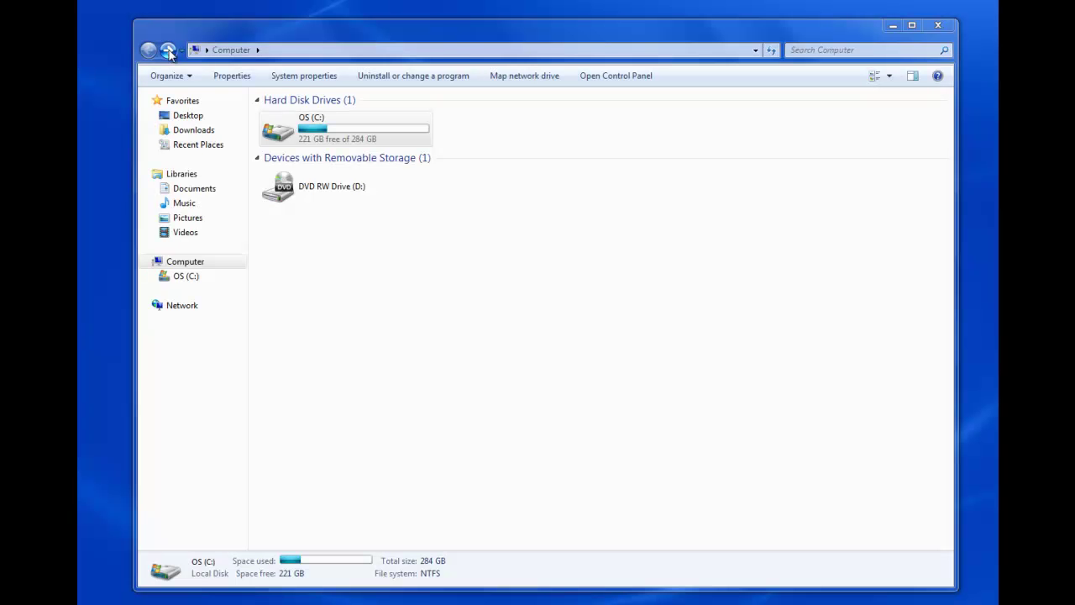
# Step: Browse to C:\Program Files (x86)\Kantech\Server_GE\Backup and select the D_2015_06_08-11_27_15 and A_2015_06_08-11_27_32 folders
pyautogui.click(169, 51)
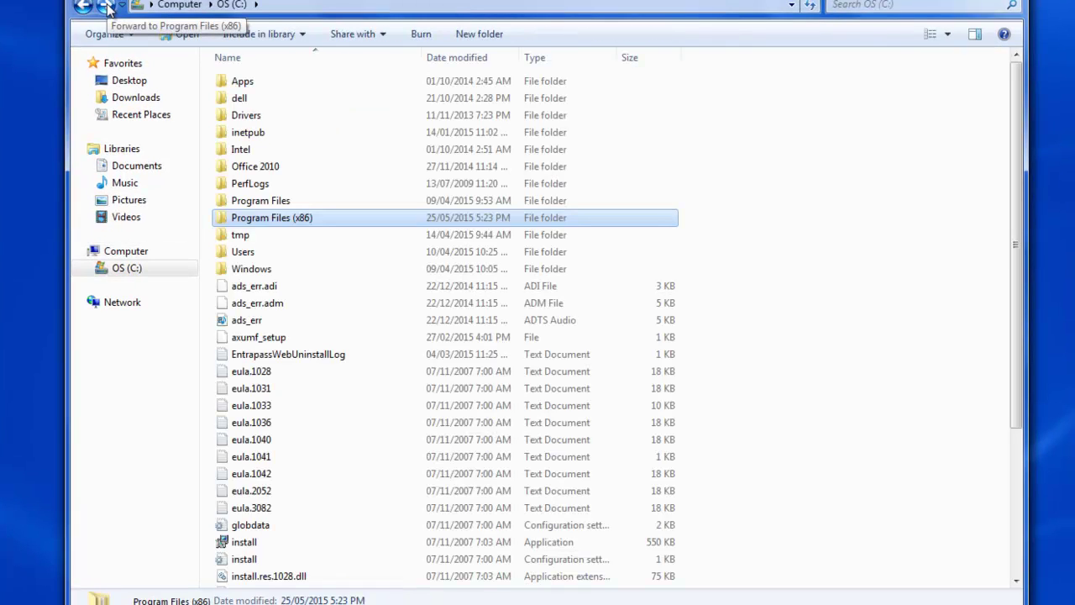
pyautogui.click(105, 7)
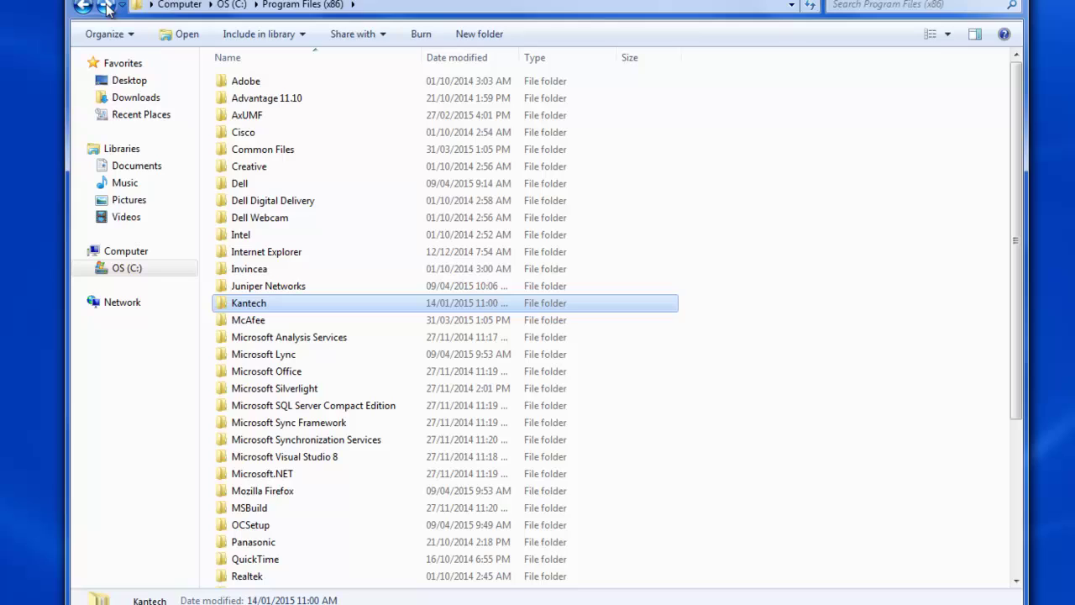
pyautogui.click(105, 6)
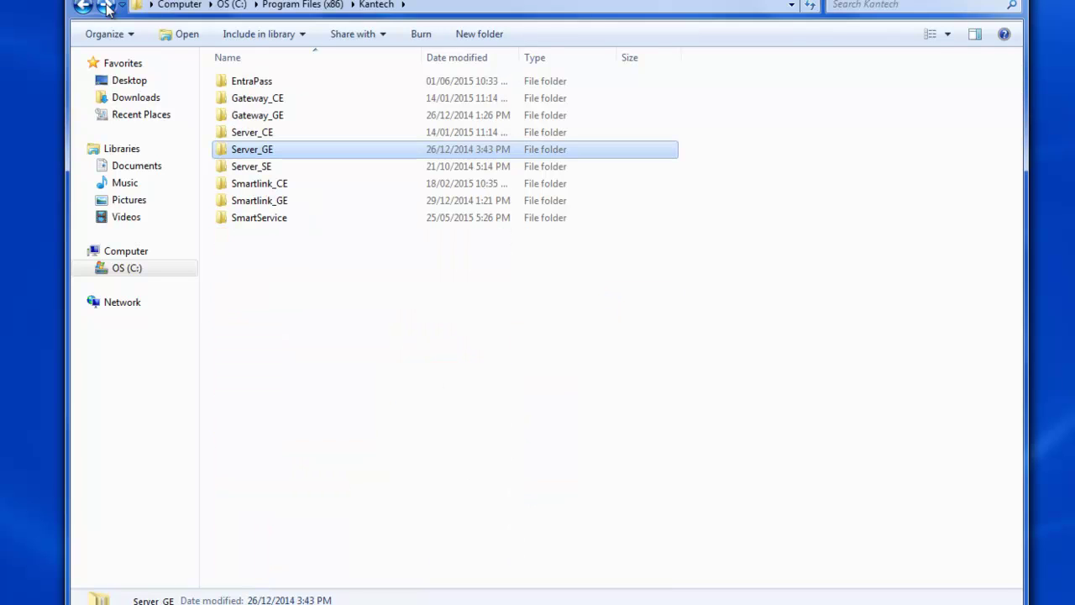
pyautogui.click(105, 7)
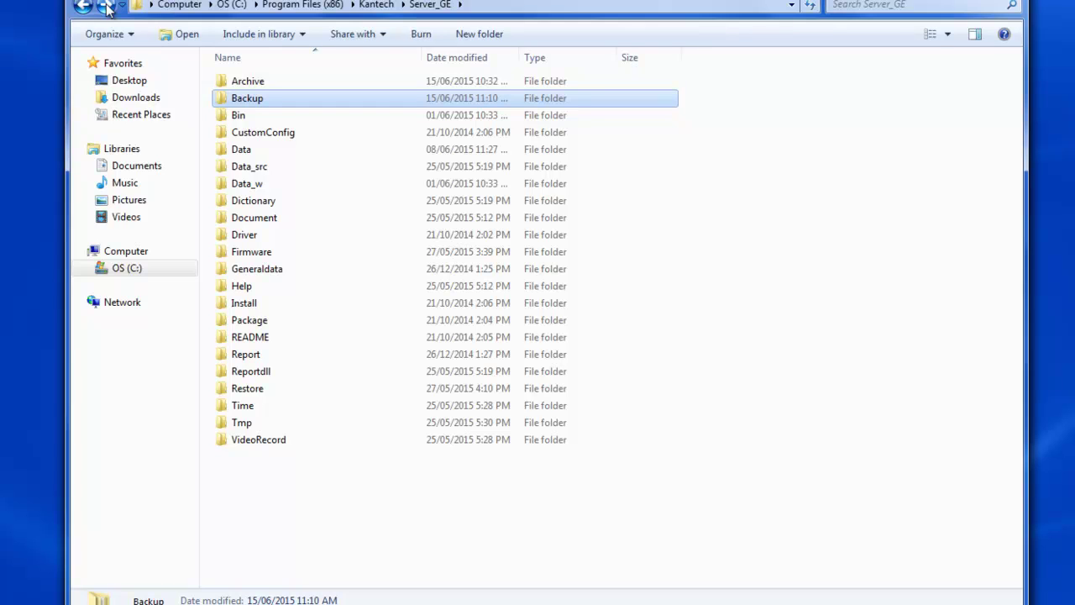
pyautogui.click(105, 6)
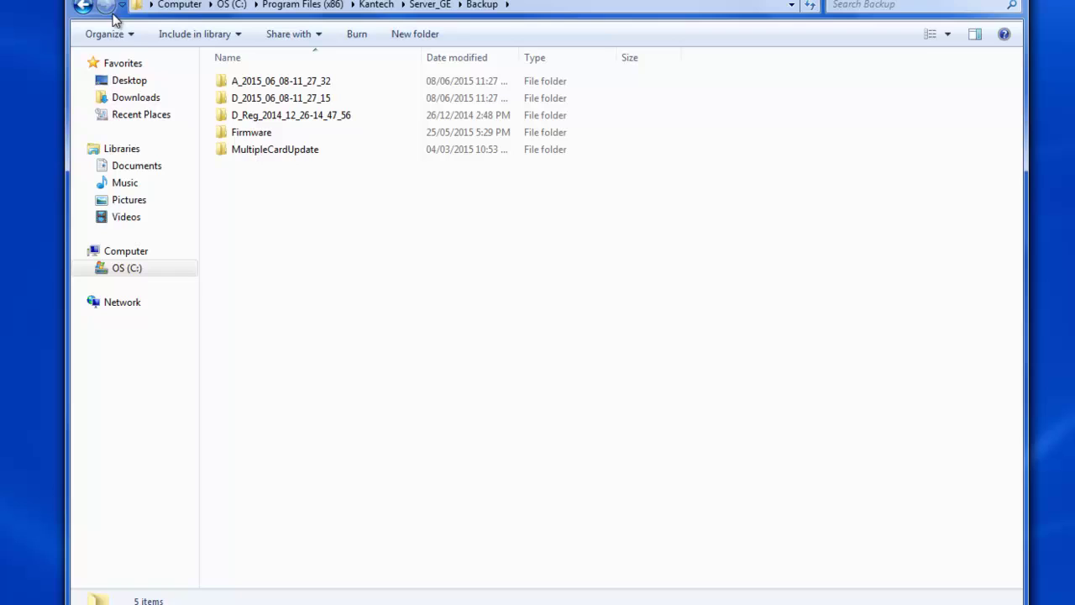
pyautogui.click(265, 100)
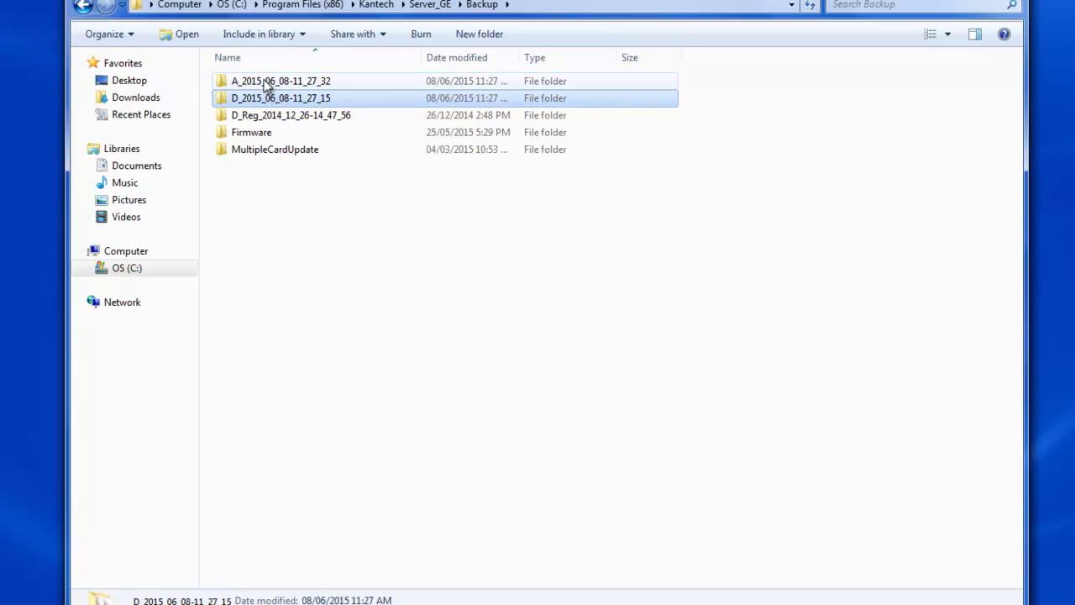
pyautogui.click(267, 84)
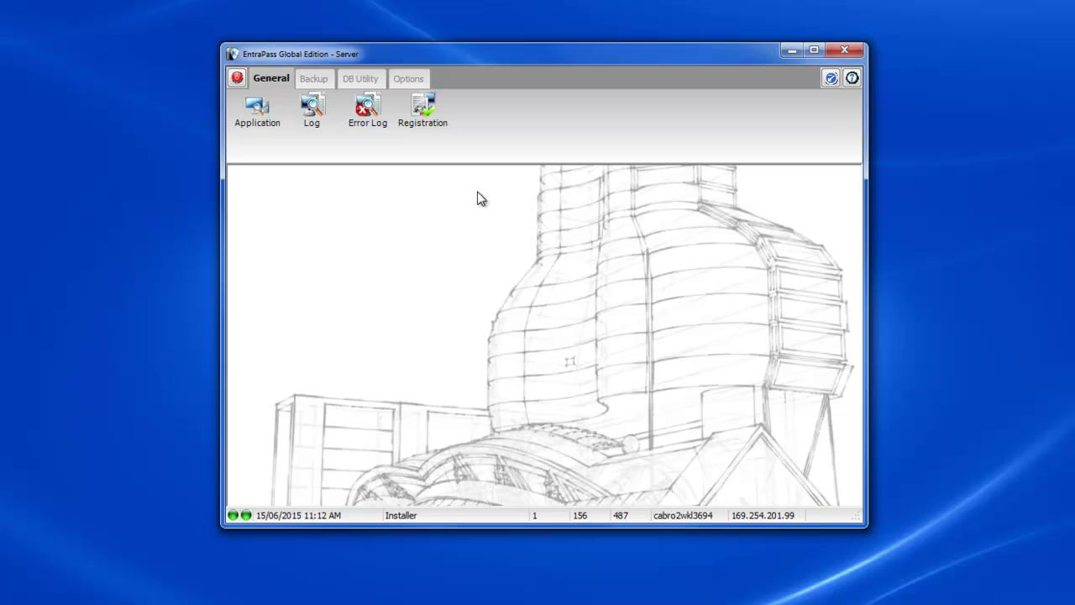
# Step: Restore the database from the D_2015_06_08-11_27_15 backup folder and acknowledge the success message
pyautogui.click(316, 80)
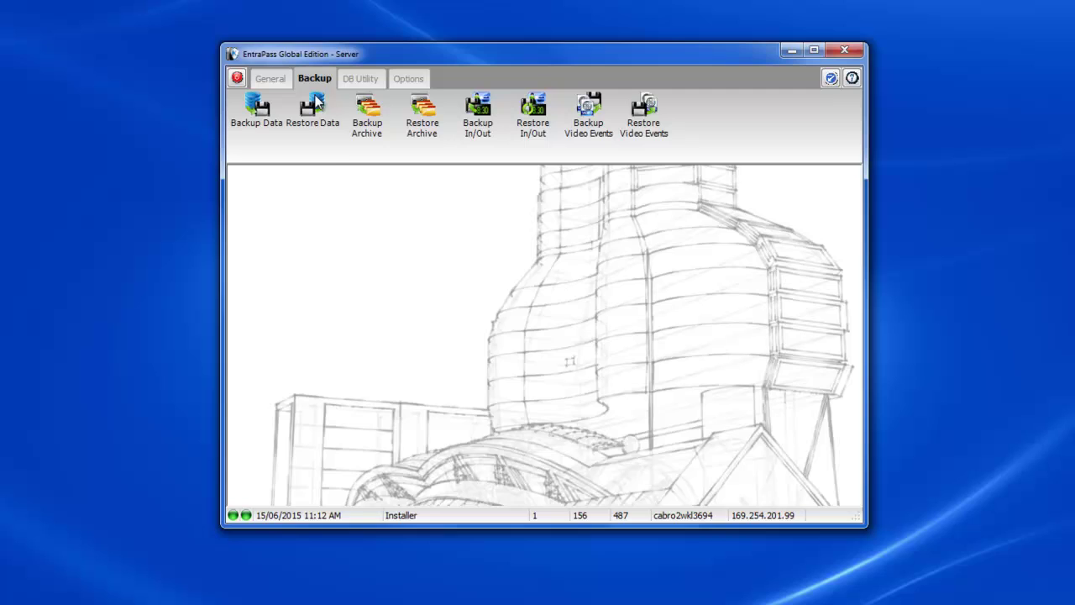
pyautogui.click(316, 124)
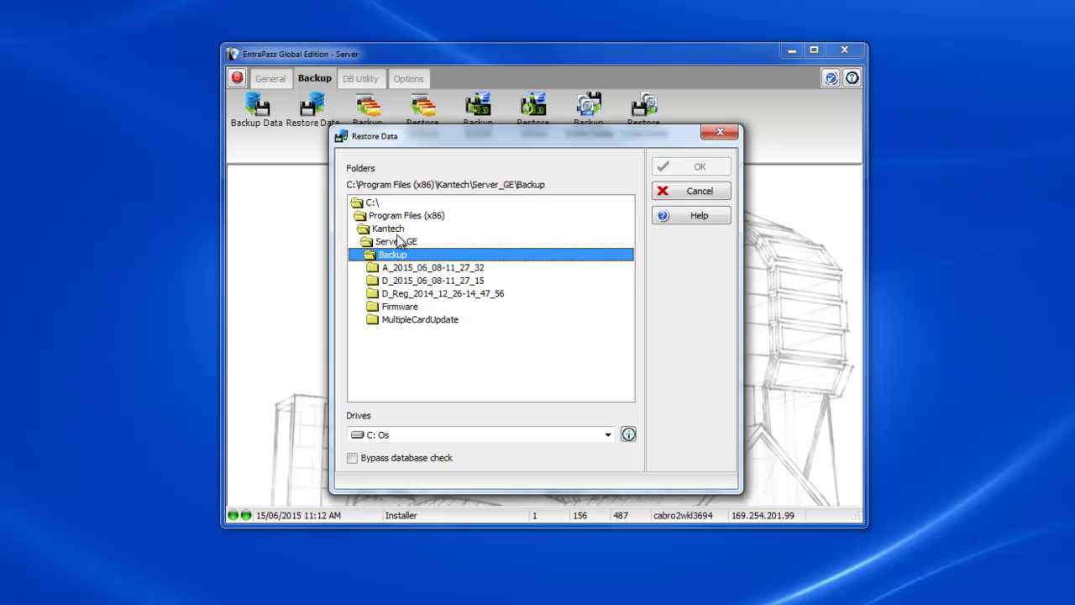
pyautogui.click(426, 284)
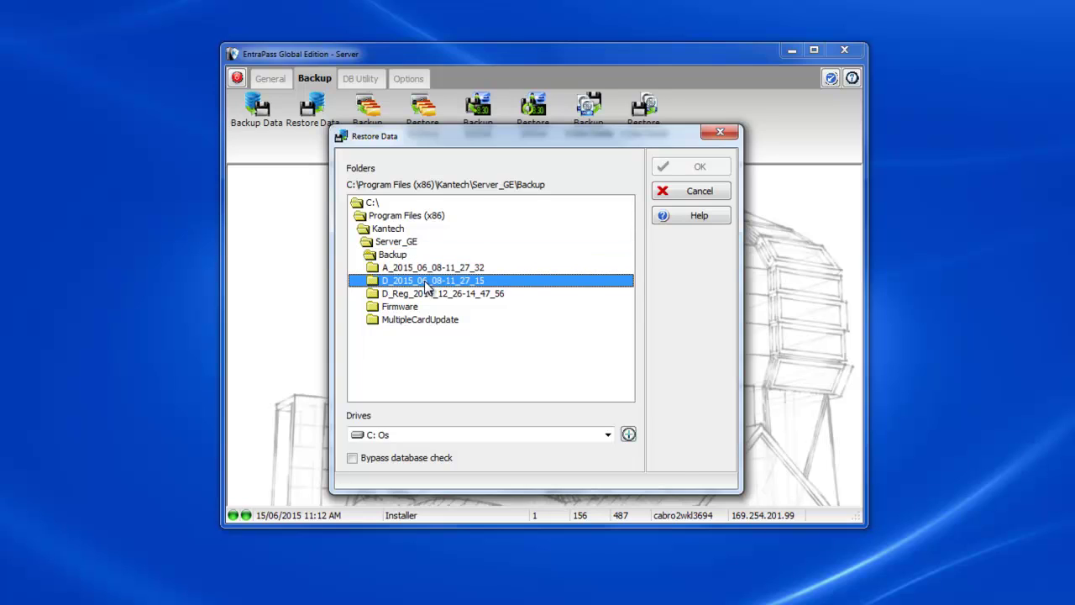
pyautogui.doubleClick(425, 282)
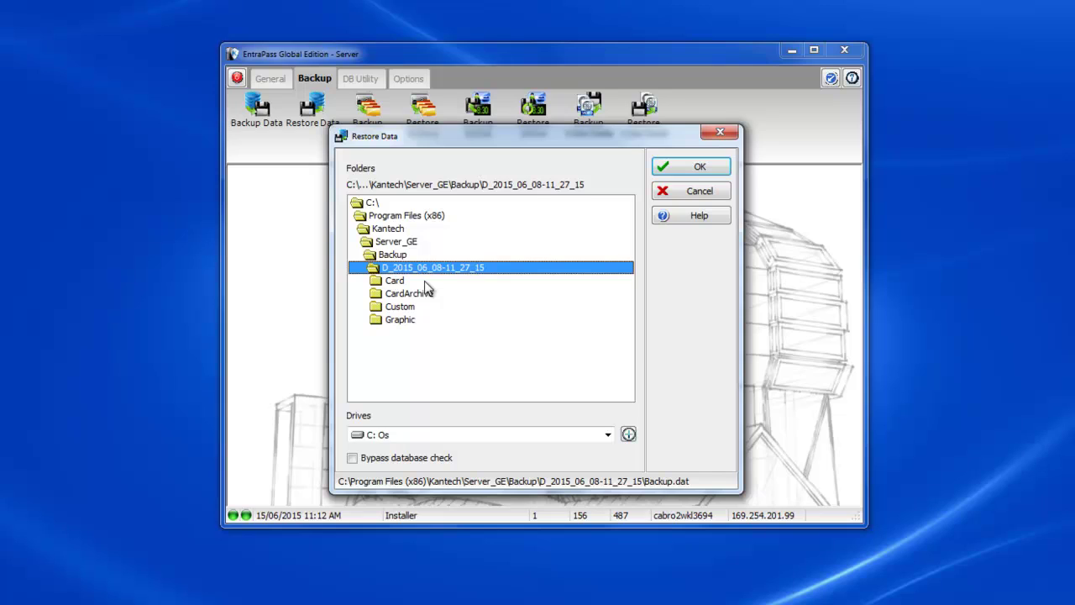
pyautogui.click(662, 169)
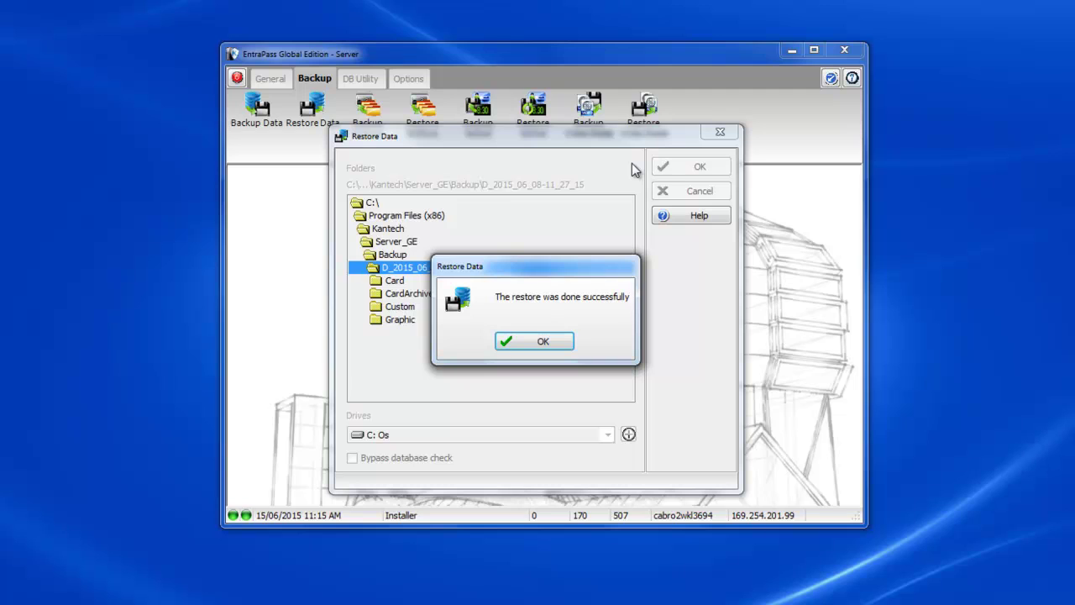
pyautogui.click(542, 340)
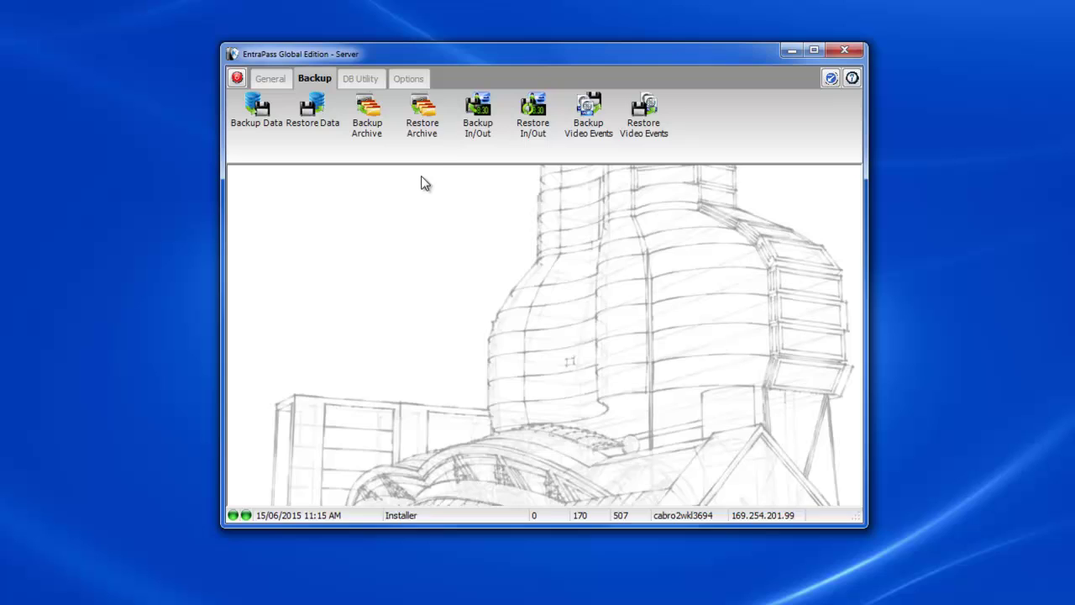
# Step: Restore the archive from the A_2015_06_08-11_27_32 backup folder and acknowledge the success message
pyautogui.click(424, 134)
pyautogui.click(424, 138)
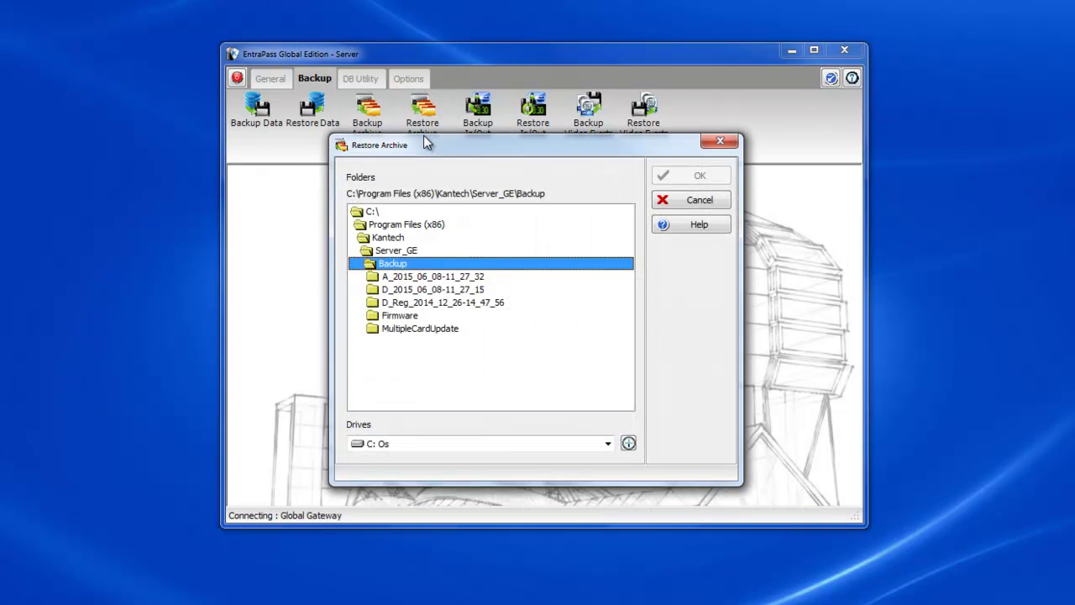
pyautogui.doubleClick(414, 289)
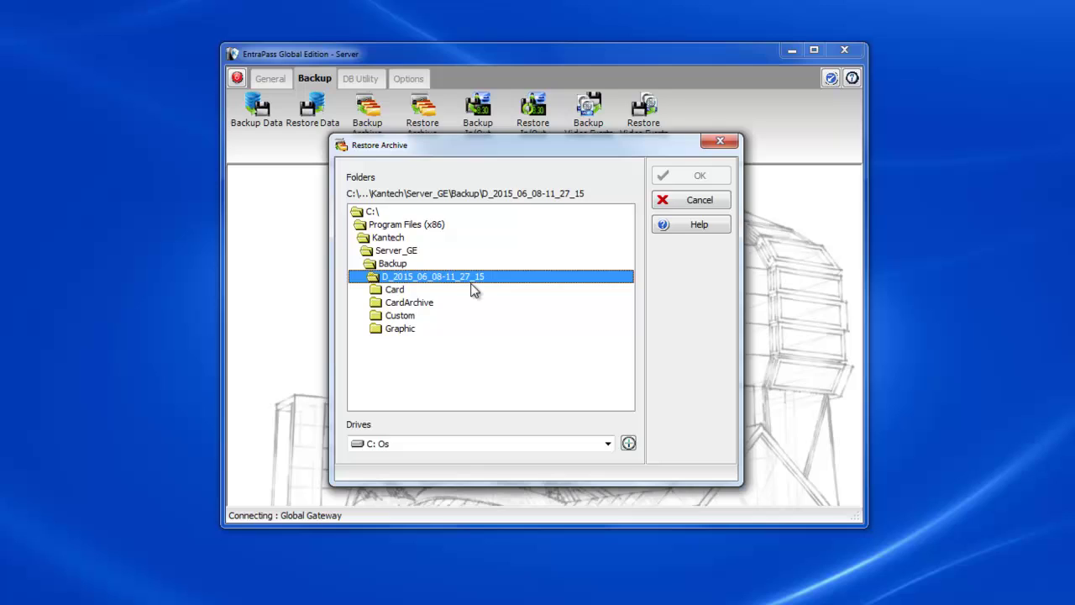
pyautogui.doubleClick(408, 265)
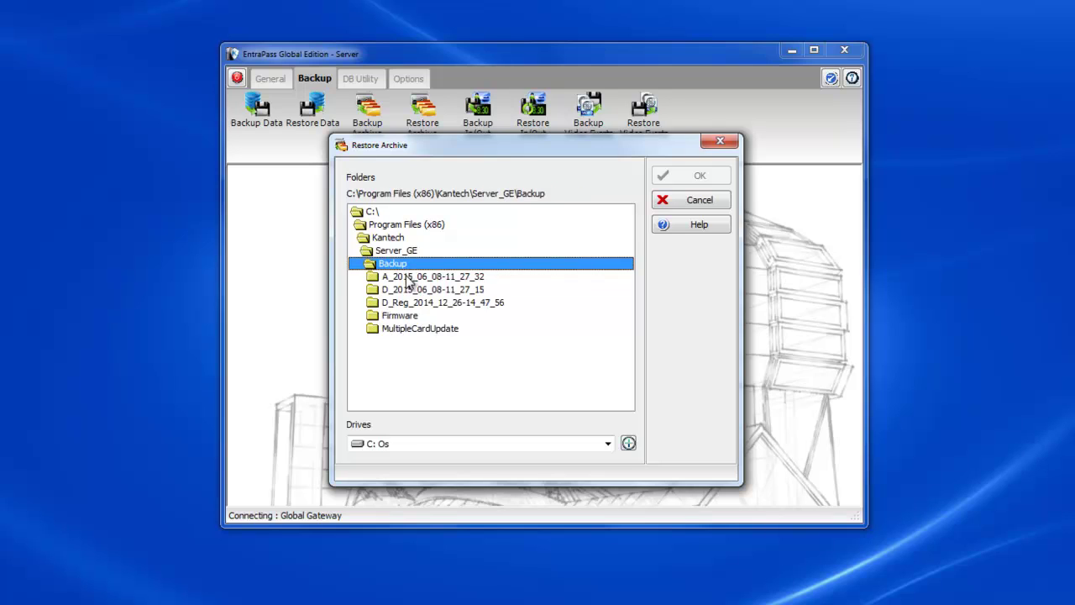
pyautogui.doubleClick(409, 279)
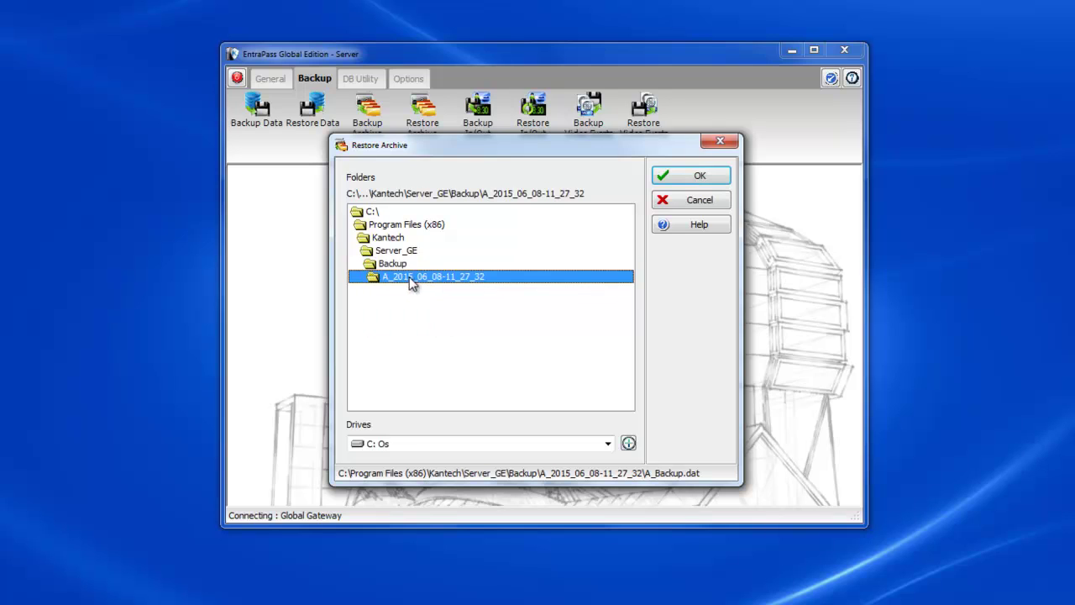
pyautogui.click(669, 180)
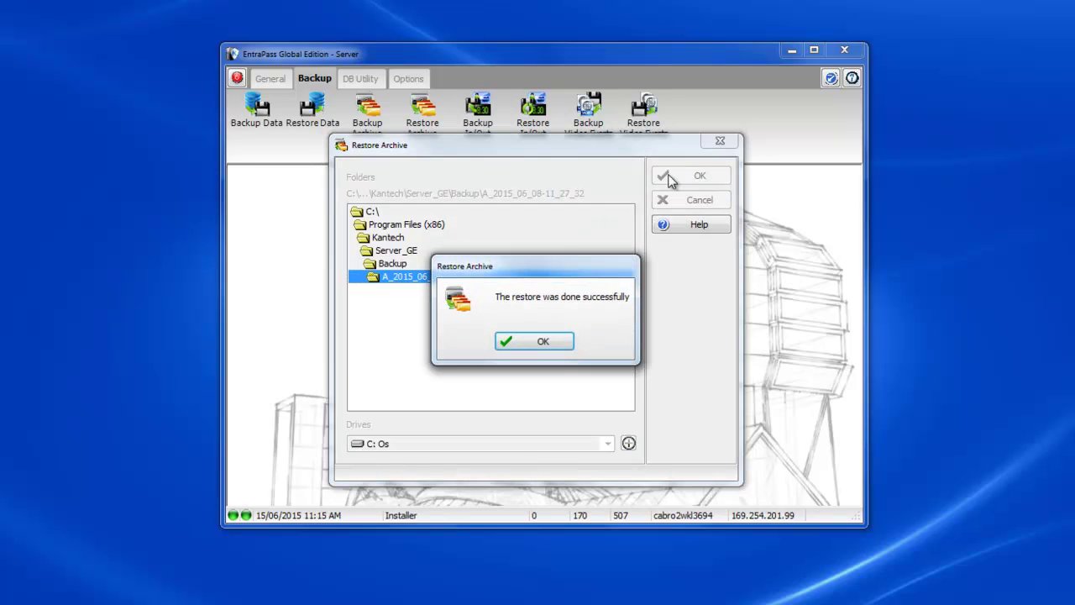
pyautogui.click(530, 342)
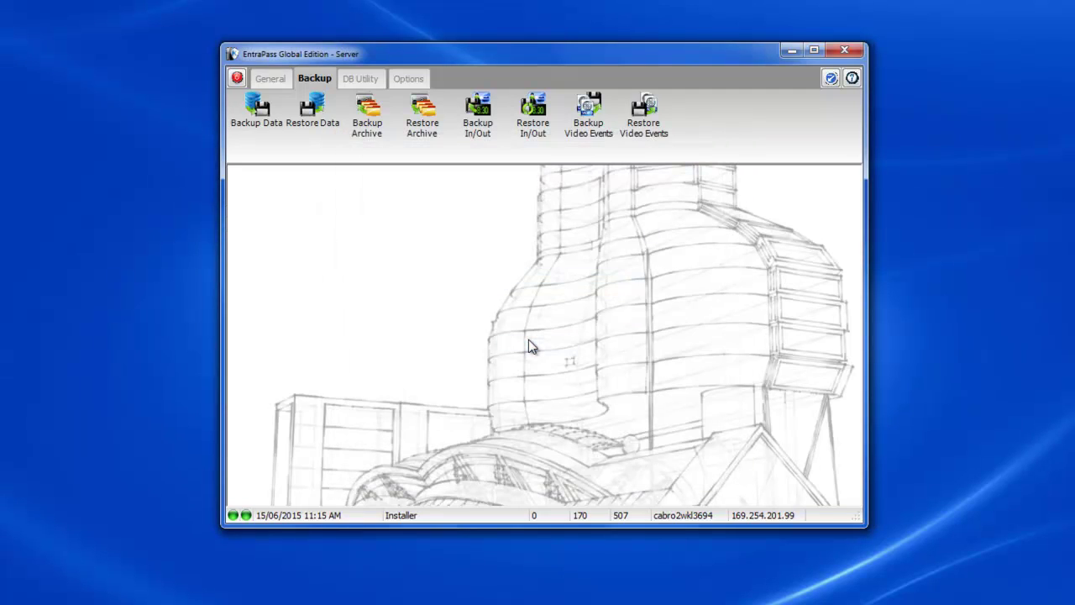